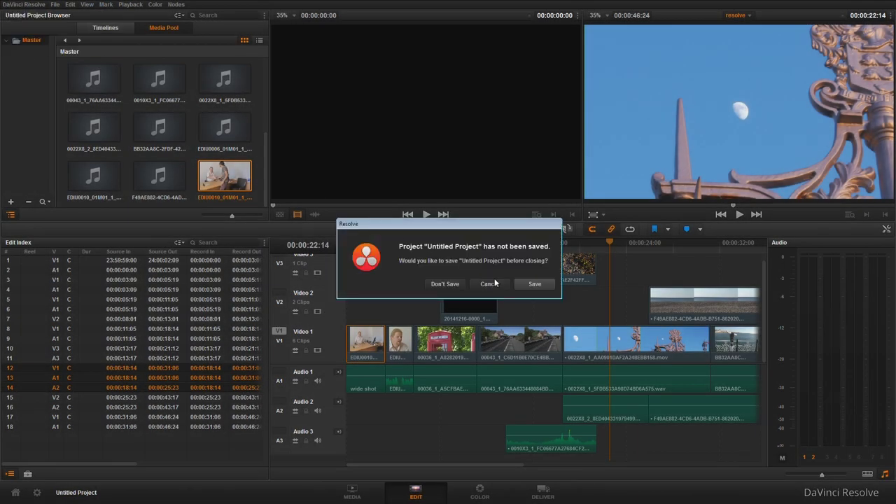
Skip saving Resolve's Untitled Project, start a new project and type 'a' as its name.
{"action": "left_click", "coordinate": [535, 285]}
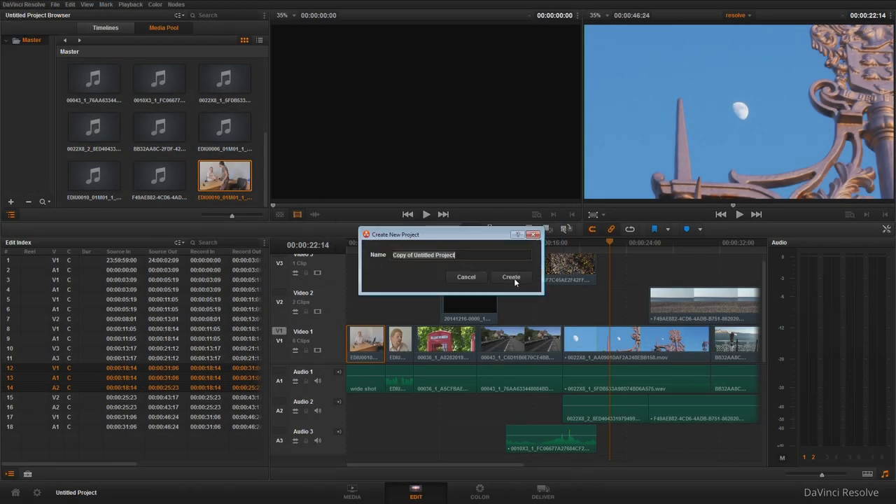
{"action": "type", "text": "a"}
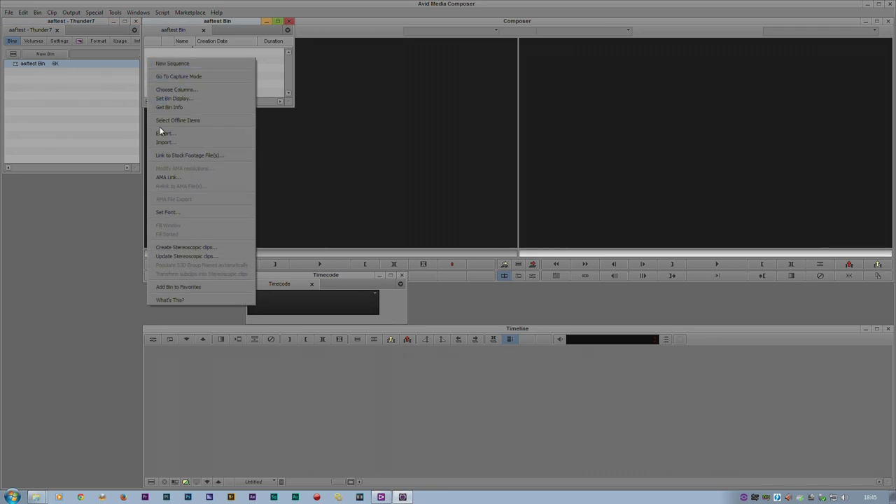
Import resolve.aaf from the aaf test > test 6 folder into the bin.
{"action": "left_click", "coordinate": [158, 138]}
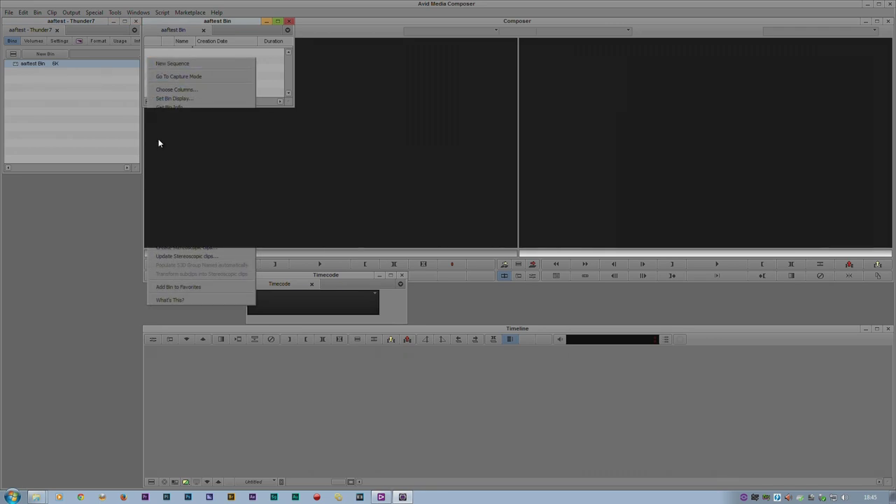
{"action": "left_click", "coordinate": [507, 168]}
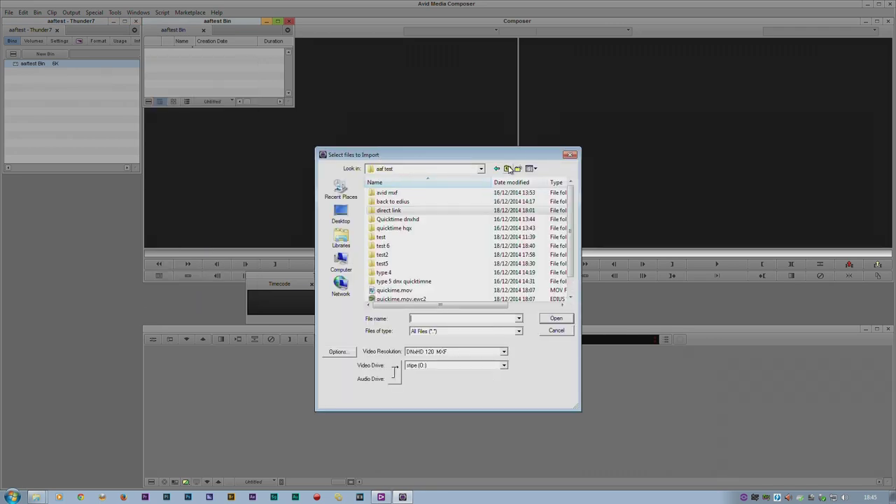
{"action": "double_click", "coordinate": [383, 246]}
{"action": "left_click", "coordinate": [420, 202]}
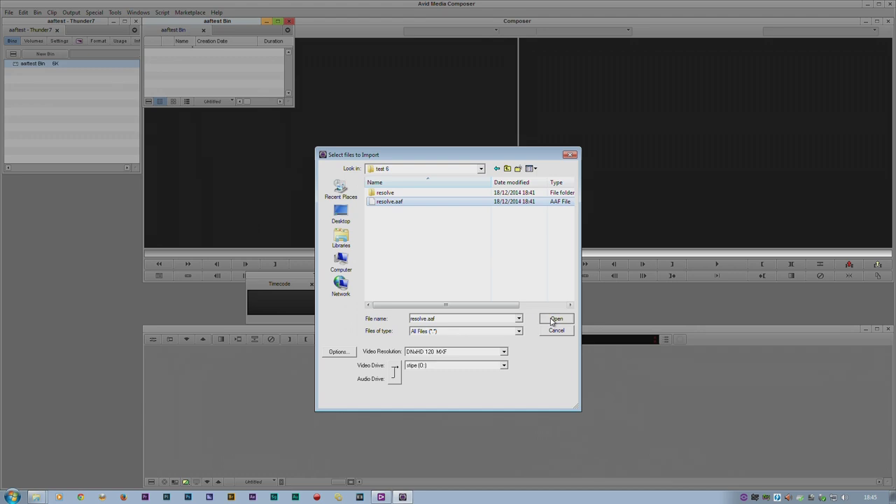
{"action": "left_click", "coordinate": [556, 318]}
Load Sequence1 into the timeline and scrub through it from 00:00:13:04 to check its media.
{"action": "left_click_drag", "start_coordinate": [289, 106], "coordinate": [290, 280]}
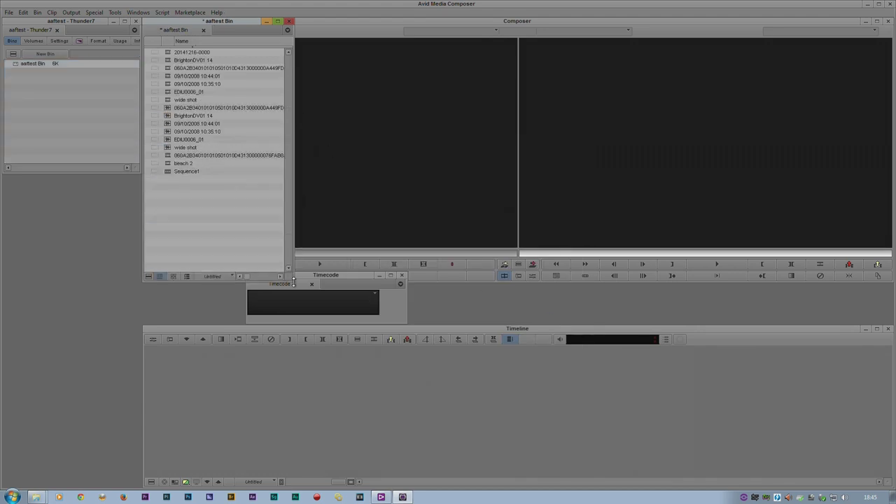
{"action": "double_click", "coordinate": [166, 171]}
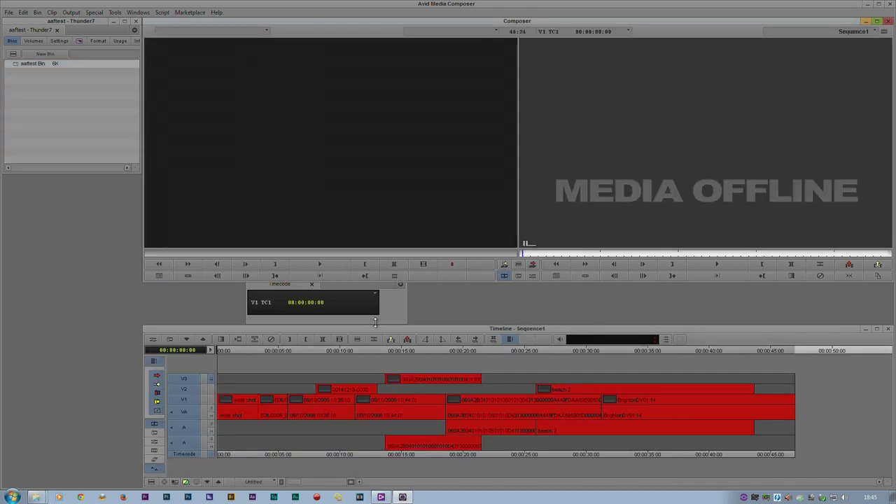
{"action": "left_click", "coordinate": [382, 352]}
{"action": "left_click_drag", "start_coordinate": [434, 352], "coordinate": [336, 351]}
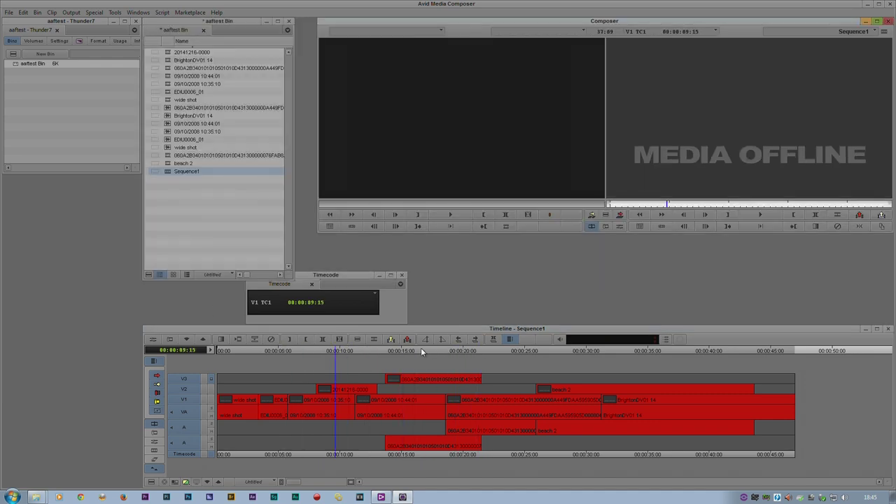
{"action": "left_click_drag", "start_coordinate": [421, 347], "coordinate": [262, 360]}
Switch the aaftest bin to thumbnail view, widen it, and load the wide shot clip.
{"action": "left_click", "coordinate": [172, 274]}
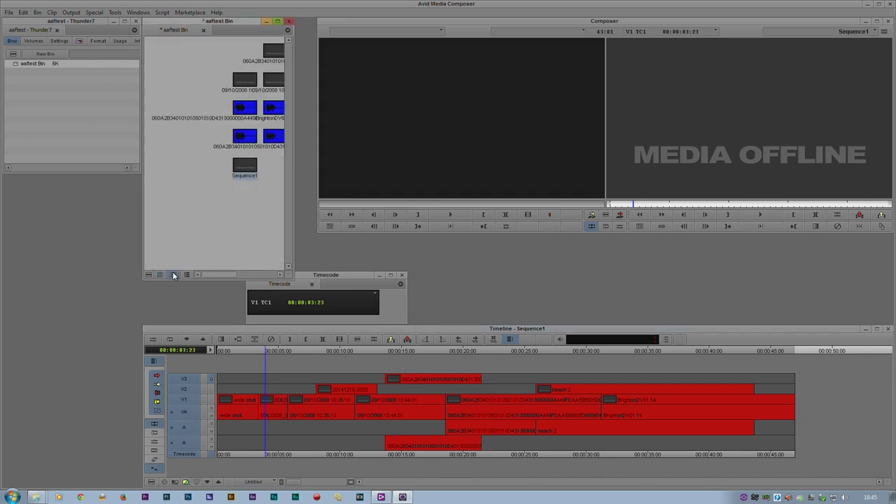
{"action": "left_click_drag", "start_coordinate": [293, 192], "coordinate": [499, 192]}
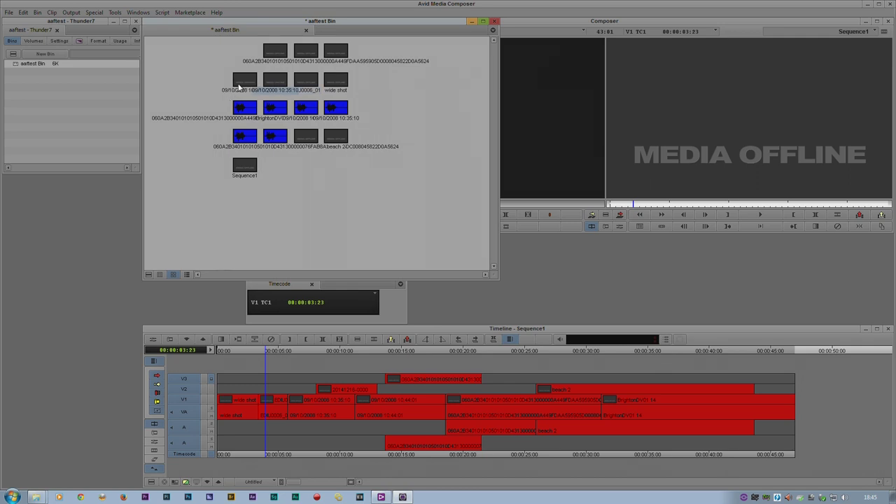
{"action": "left_click_drag", "start_coordinate": [241, 83], "coordinate": [246, 135]}
{"action": "left_click", "coordinate": [274, 140]}
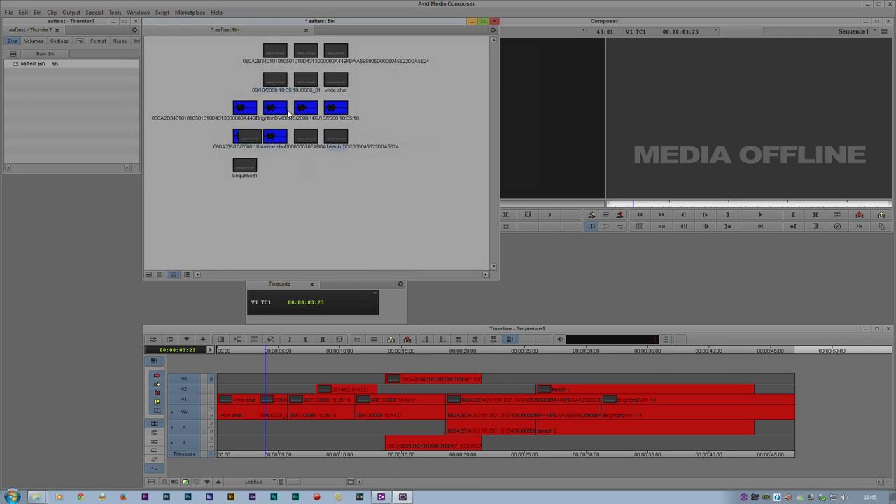
{"action": "double_click", "coordinate": [338, 83]}
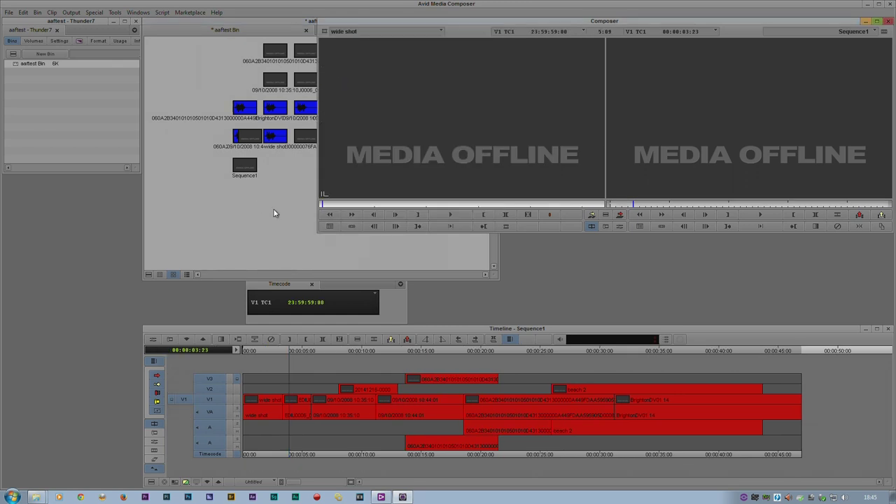
{"action": "left_click", "coordinate": [306, 149]}
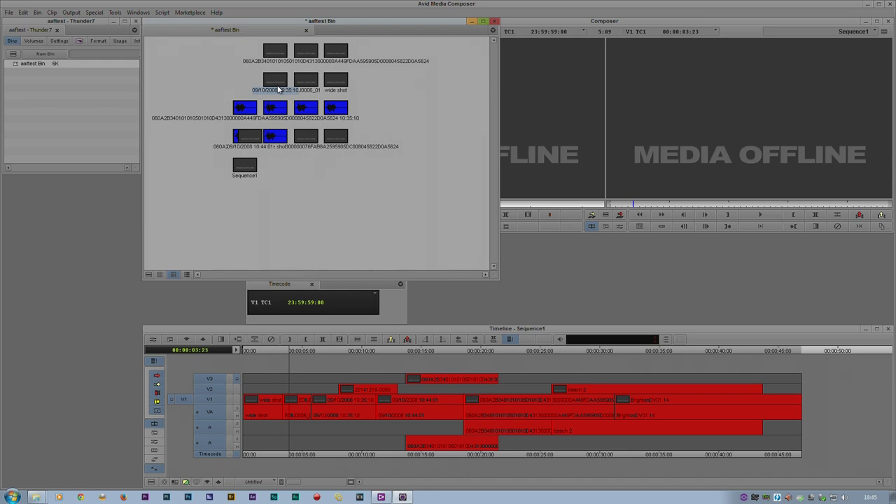
{"action": "left_click", "coordinate": [381, 497]}
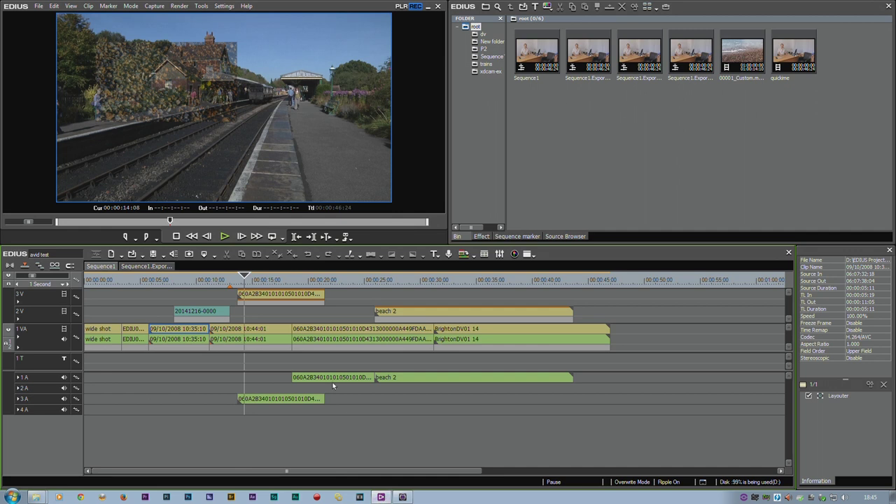
{"action": "left_click_drag", "start_coordinate": [276, 281], "coordinate": [332, 283]}
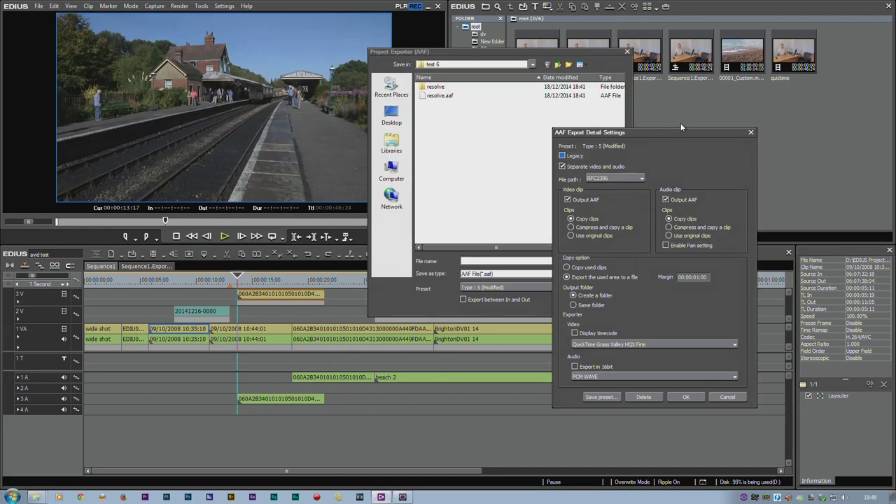
{"action": "left_click_drag", "start_coordinate": [662, 131], "coordinate": [700, 131]}
{"action": "left_click", "coordinate": [700, 339]}
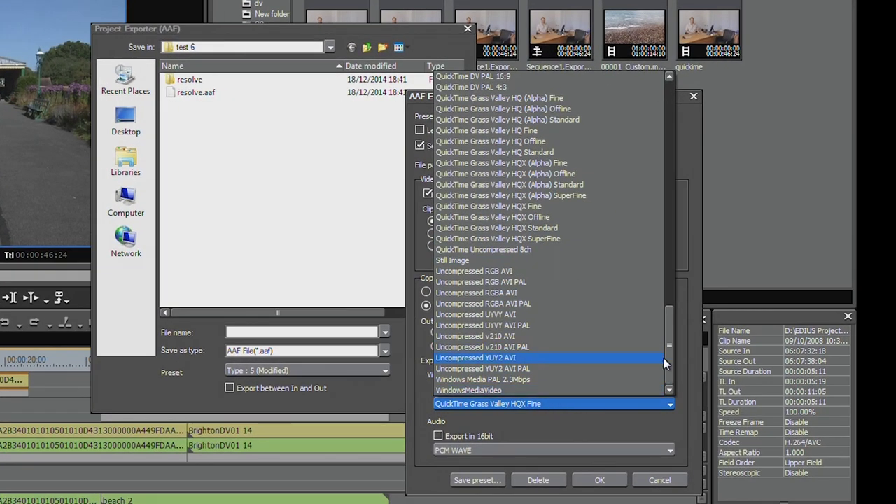
{"action": "left_click_drag", "start_coordinate": [664, 359], "coordinate": [650, 383]}
{"action": "left_click_drag", "start_coordinate": [674, 341], "coordinate": [665, 244]}
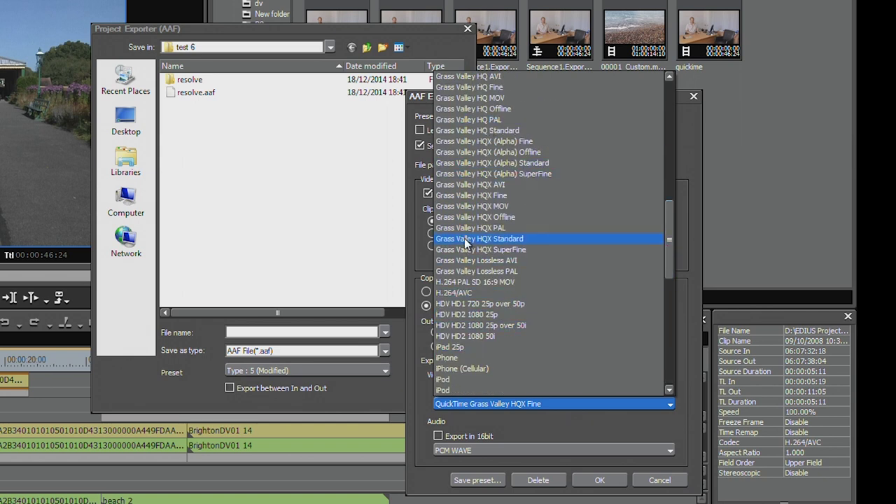
{"action": "left_click_drag", "start_coordinate": [658, 244], "coordinate": [667, 323]}
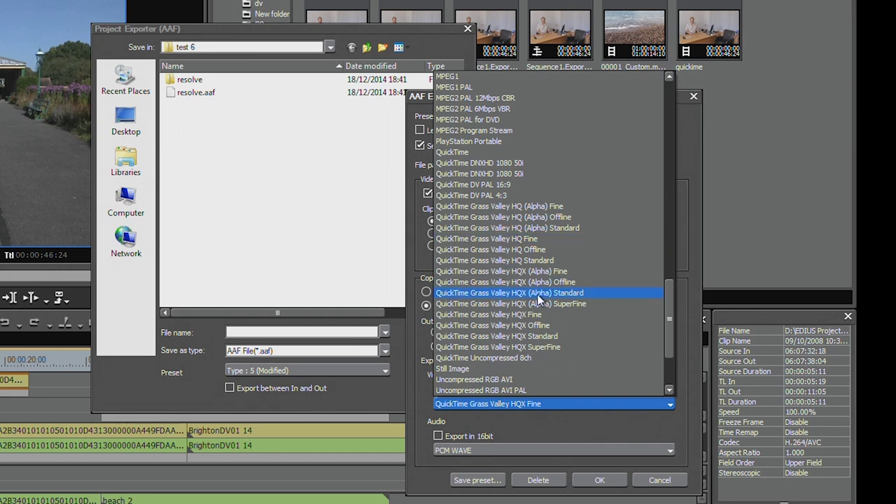
{"action": "left_click_drag", "start_coordinate": [674, 338], "coordinate": [675, 368]}
{"action": "key", "text": "Escape"}
{"action": "key", "text": "Escape"}
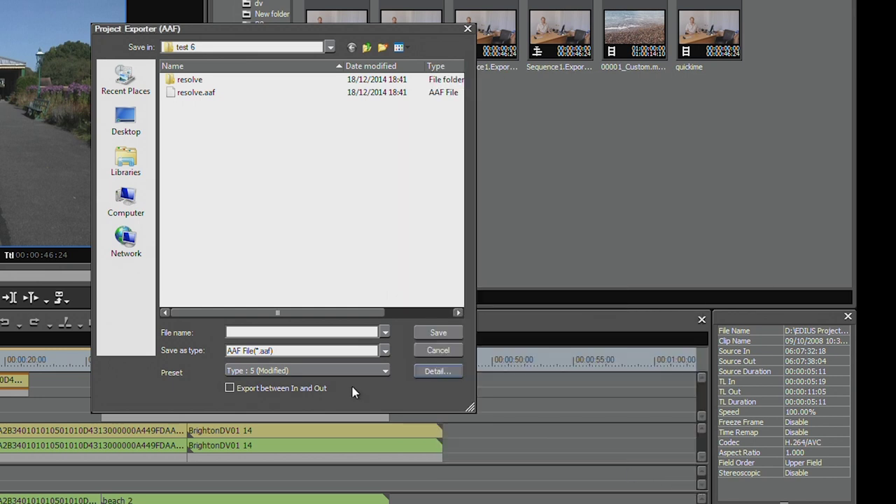
Cancel the current AAF export and start a fresh AAF export of the project.
{"action": "left_click", "coordinate": [439, 351]}
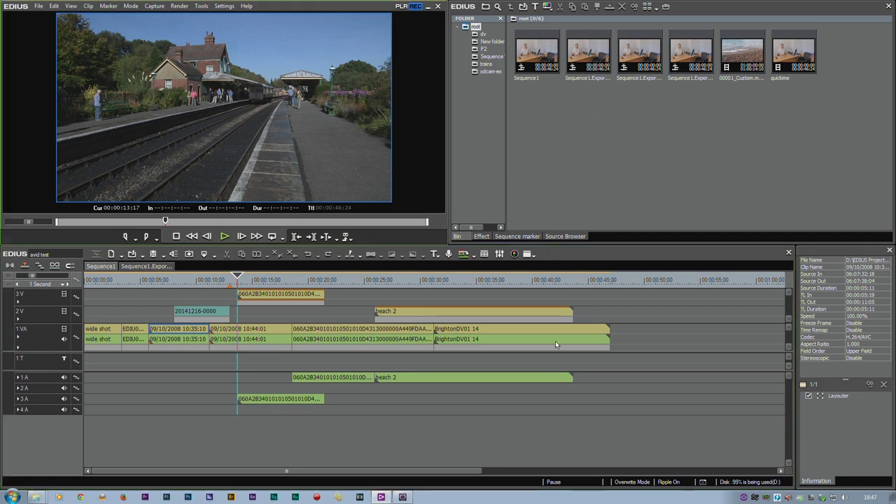
{"action": "left_click", "coordinate": [39, 6]}
{"action": "mouse_move", "coordinate": [57, 126]}
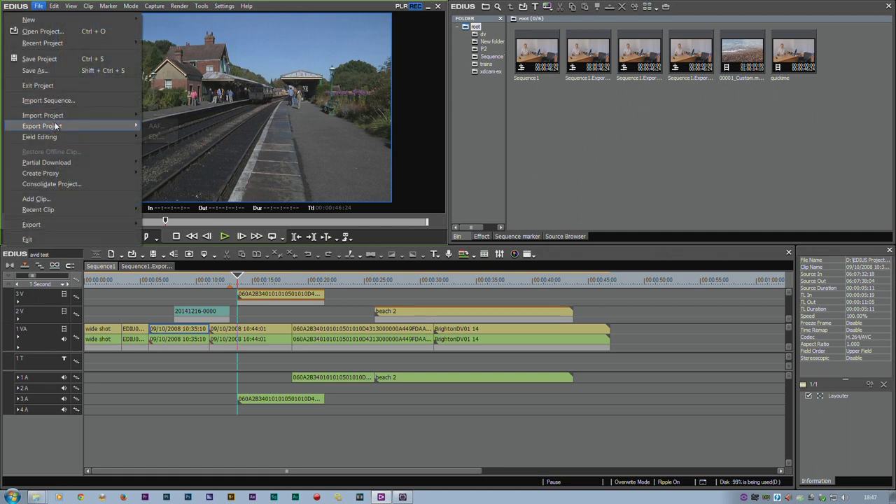
{"action": "left_click", "coordinate": [152, 126]}
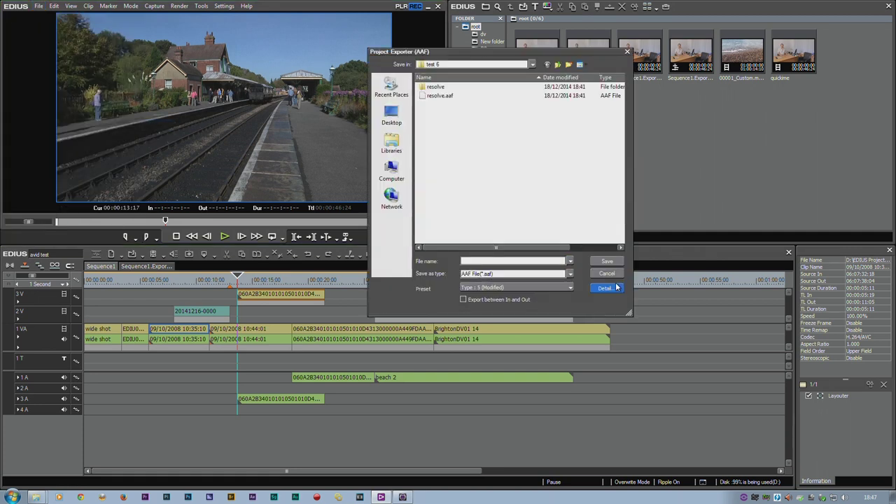
Browse the AAF detail video exporter list, keep HQX Fine, and cancel the AAF export.
{"action": "left_click", "coordinate": [612, 309]}
{"action": "left_click", "coordinate": [645, 313]}
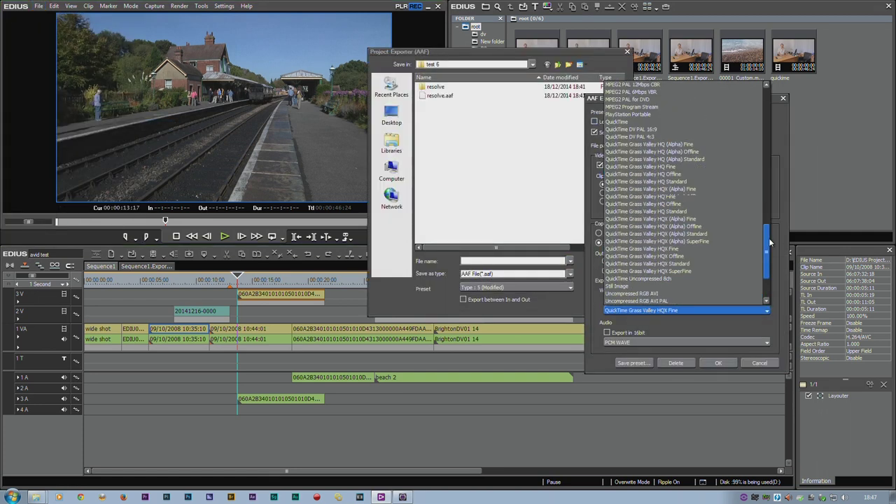
{"action": "scroll", "coordinate": [771, 225], "scroll_direction": "up", "scroll_amount": 1}
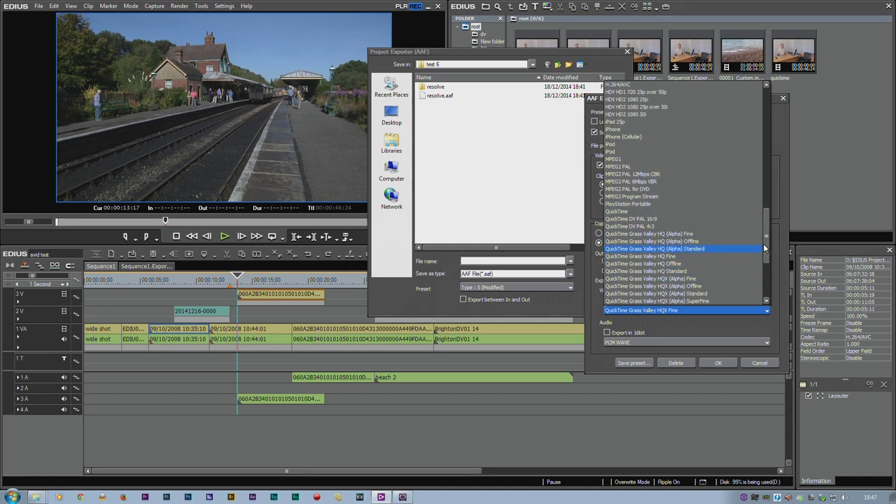
{"action": "scroll", "coordinate": [767, 247], "scroll_direction": "down", "scroll_amount": 6}
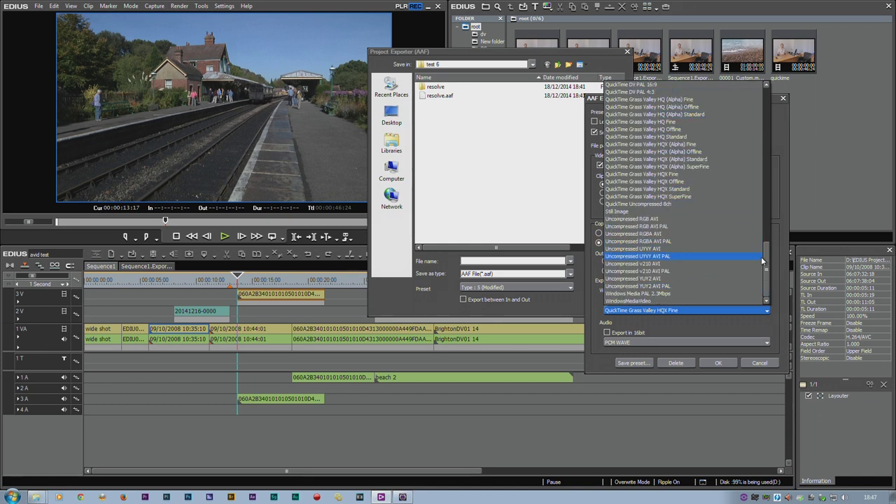
{"action": "scroll", "coordinate": [758, 146], "scroll_direction": "up", "scroll_amount": 15}
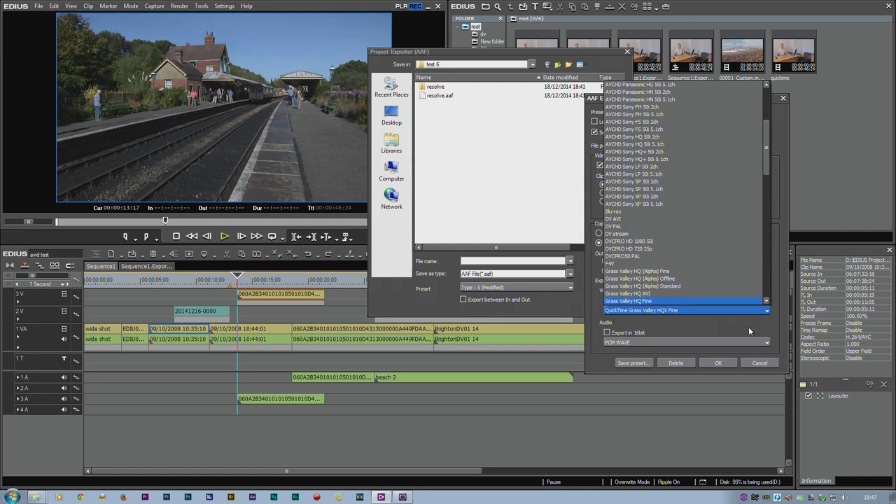
{"action": "left_click", "coordinate": [766, 311]}
{"action": "left_click", "coordinate": [762, 364]}
{"action": "left_click", "coordinate": [607, 278]}
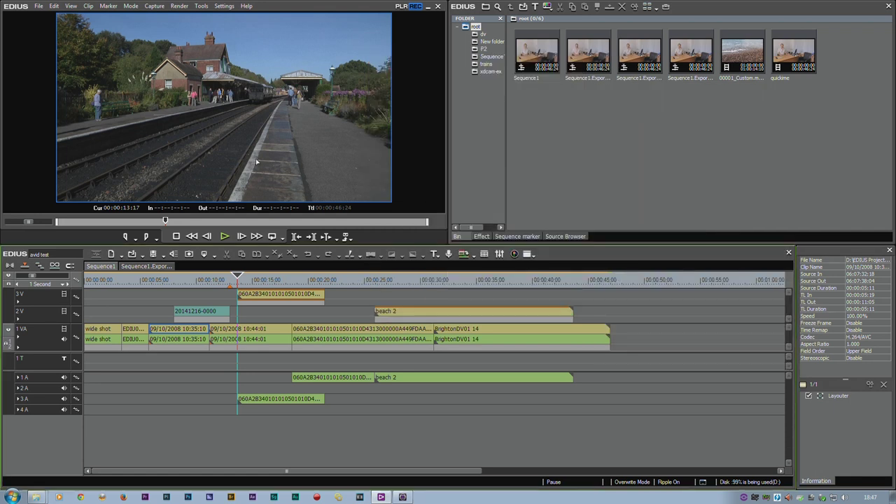
{"action": "left_click", "coordinate": [40, 7]}
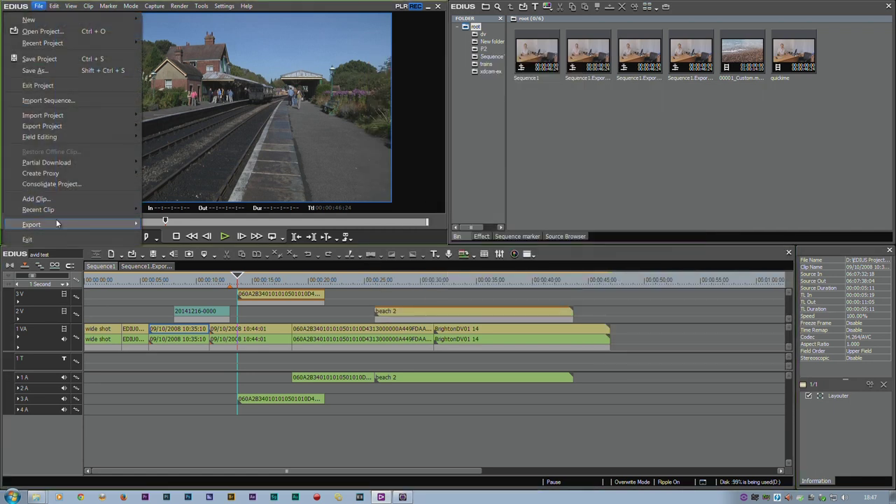
In Print to File, save a QuickTime preset named 'QuickTime DNXHD 1080 50i' and open its Settings.
{"action": "mouse_move", "coordinate": [61, 224]}
{"action": "left_click", "coordinate": [176, 247]}
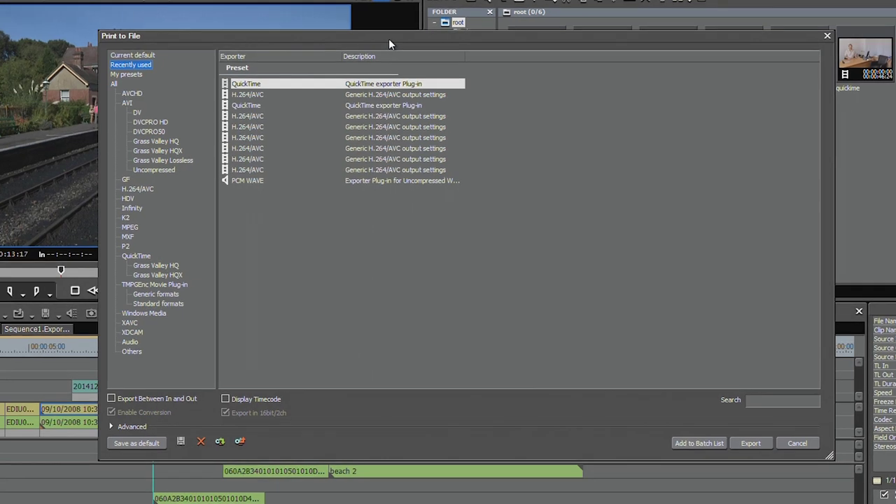
{"action": "left_click", "coordinate": [135, 257]}
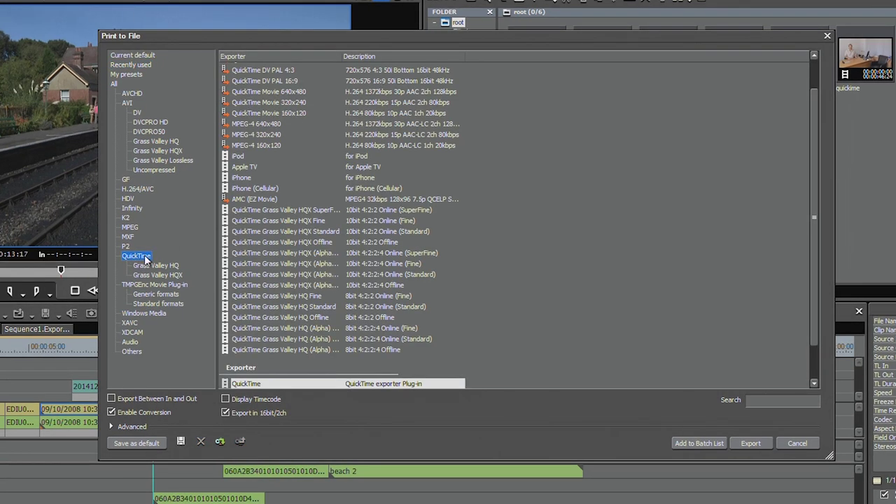
{"action": "left_click", "coordinate": [181, 441]}
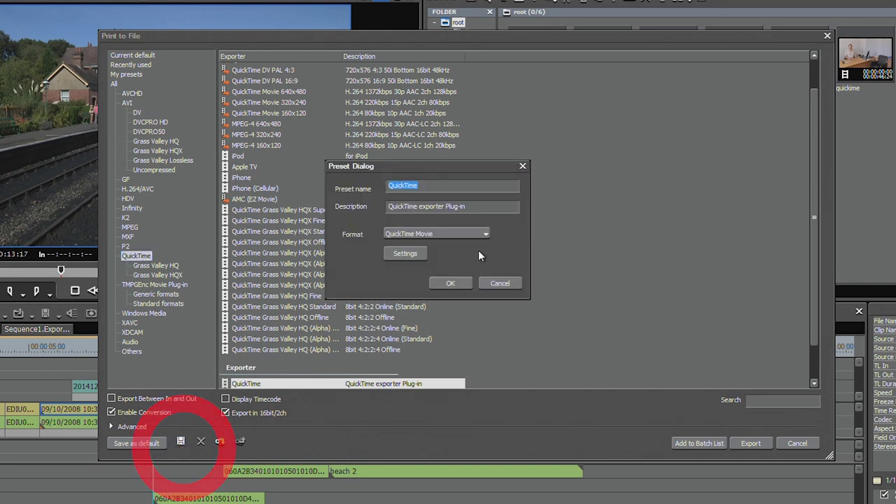
{"action": "left_click", "coordinate": [437, 187]}
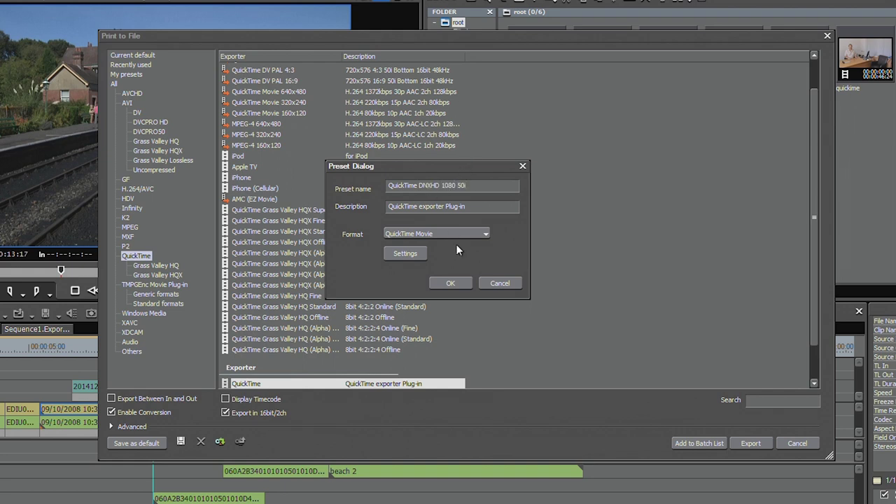
{"action": "left_click", "coordinate": [409, 255]}
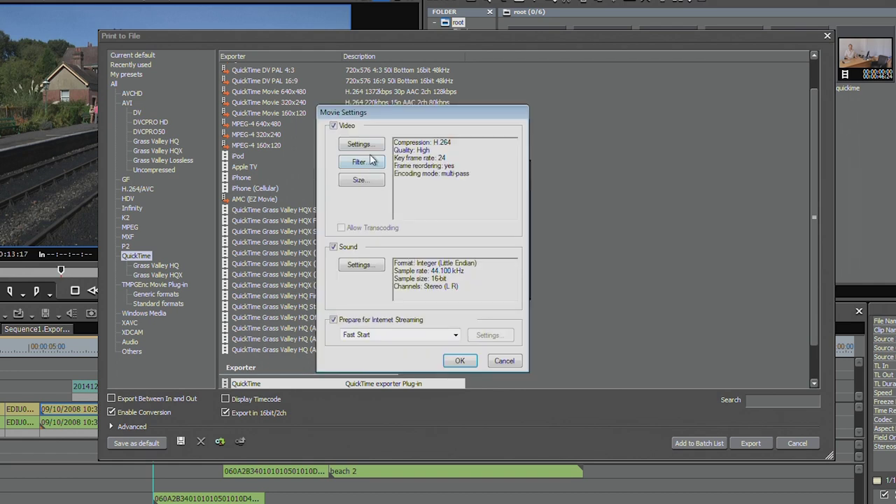
Set video compression to Avid DNxHD Codec at 1080i/50 DNxHD 185 8-bit.
{"action": "left_click", "coordinate": [367, 147]}
{"action": "left_click", "coordinate": [407, 118]}
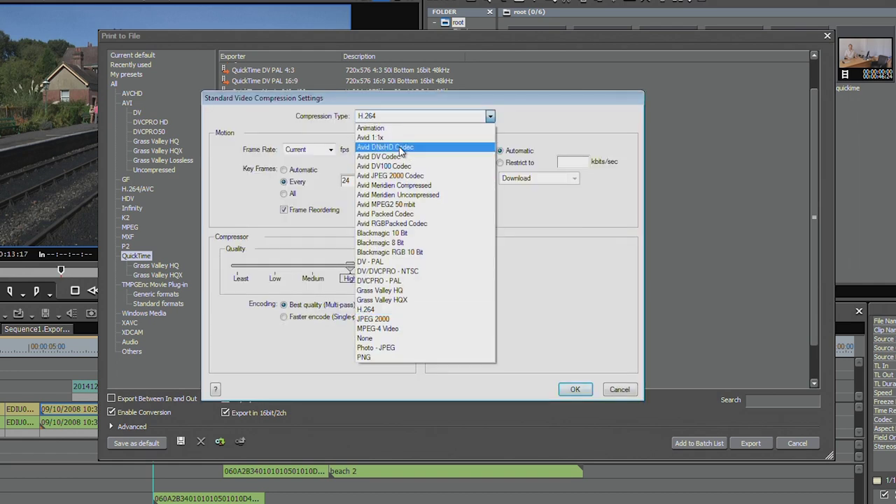
{"action": "left_click", "coordinate": [395, 148]}
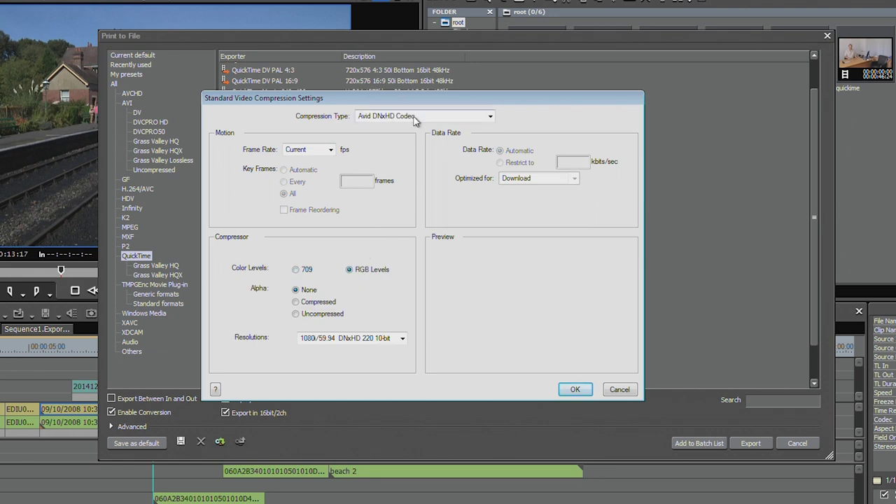
{"action": "left_click", "coordinate": [401, 339]}
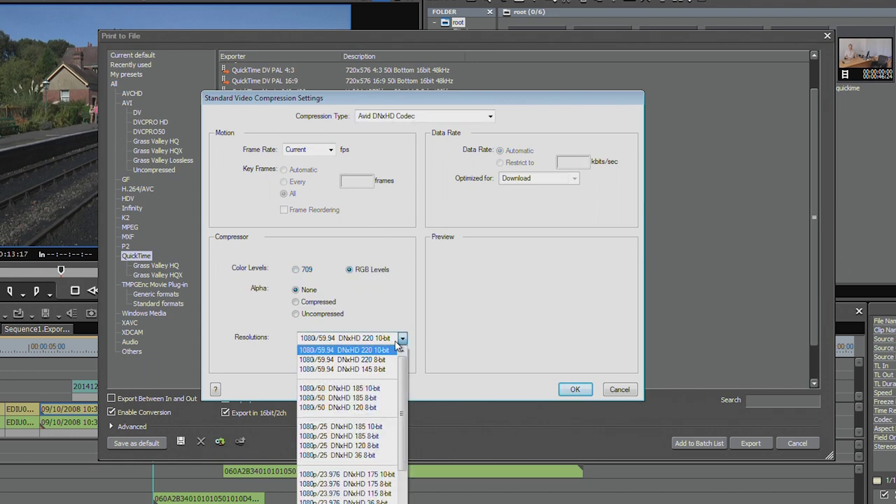
{"action": "left_click", "coordinate": [338, 398]}
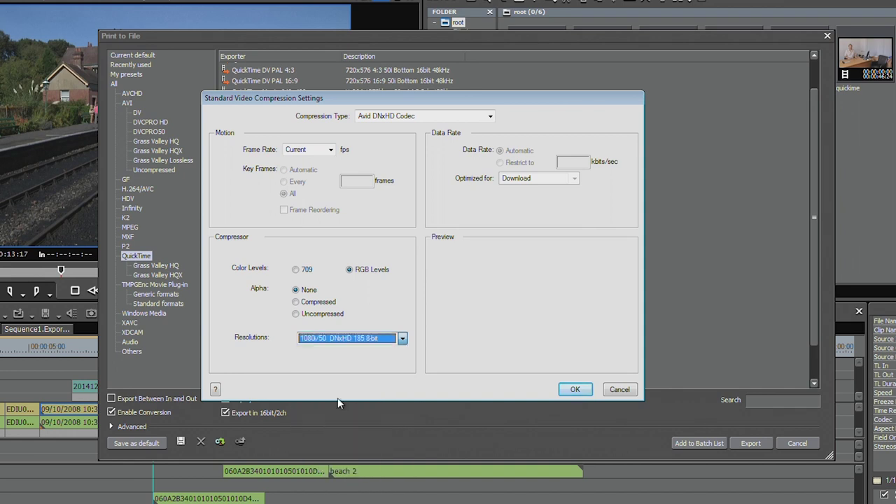
{"action": "left_click", "coordinate": [575, 389]}
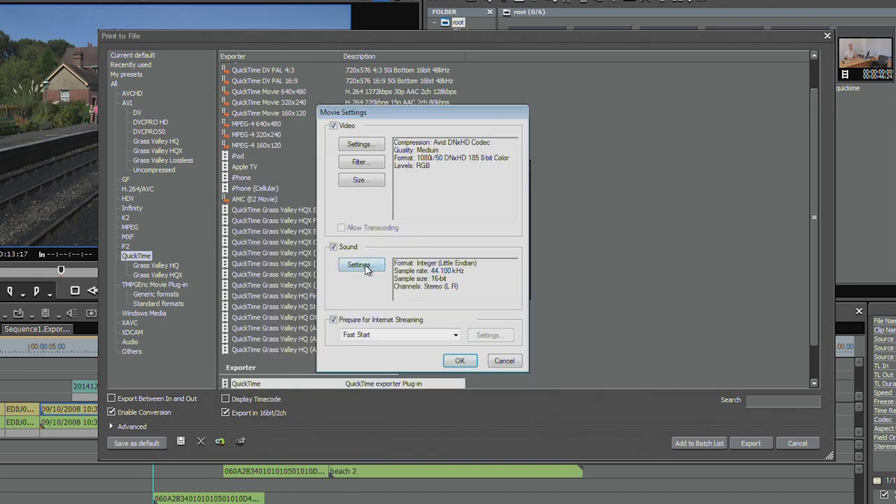
Set the sound sample rate to 48 kHz, save the QuickTime DNXHD 1080 50i preset, and close Print to File.
{"action": "left_click", "coordinate": [406, 196]}
{"action": "left_click", "coordinate": [500, 195]}
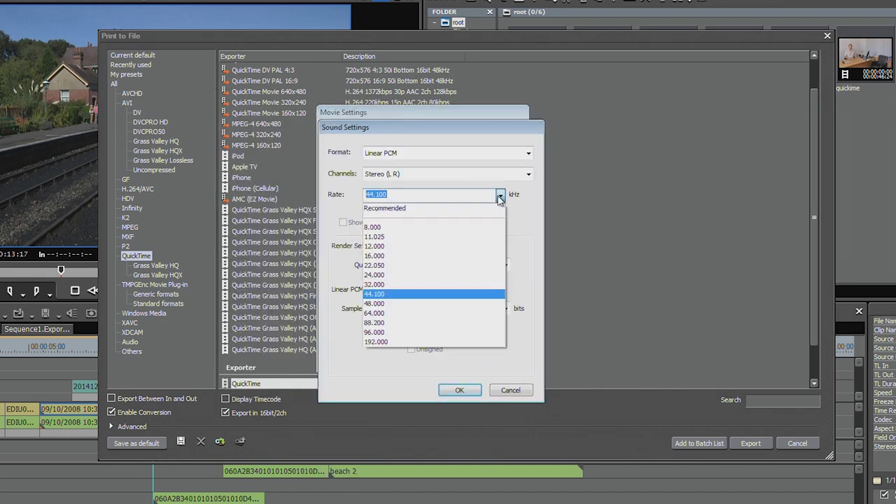
{"action": "left_click", "coordinate": [394, 315]}
{"action": "left_click", "coordinate": [460, 390]}
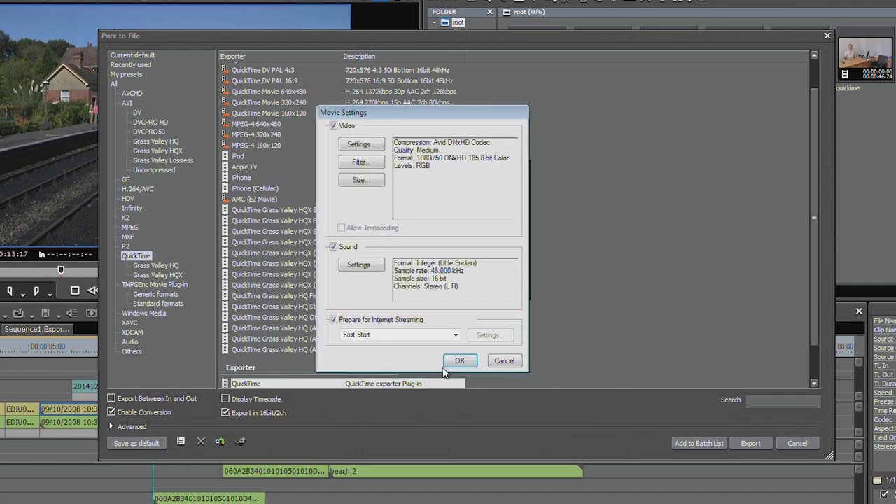
{"action": "left_click", "coordinate": [456, 361]}
{"action": "left_click", "coordinate": [443, 281]}
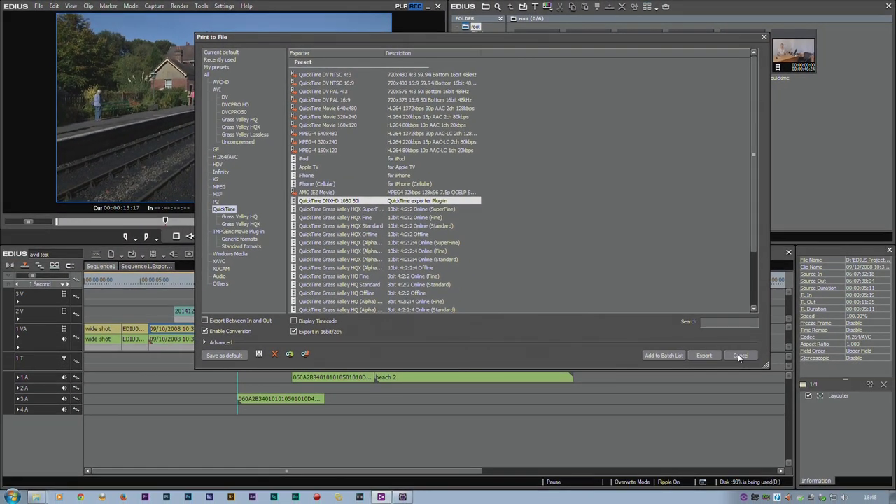
{"action": "left_click", "coordinate": [740, 356]}
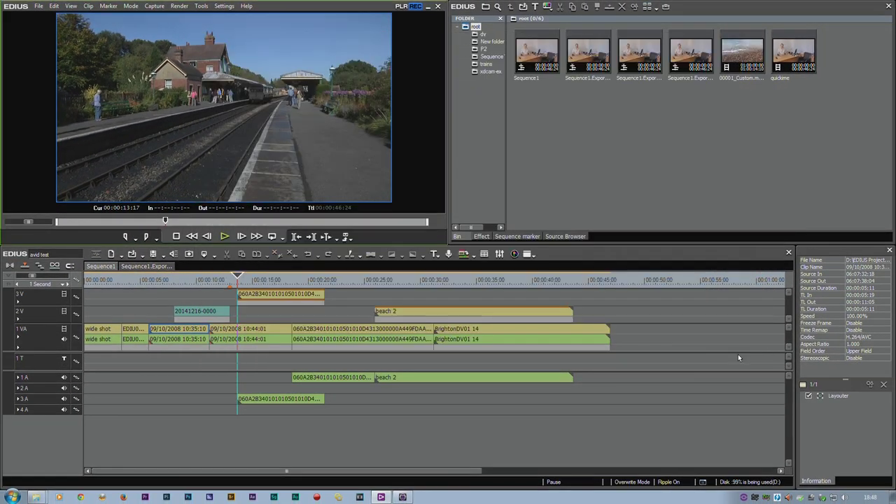
{"action": "left_click", "coordinate": [39, 6]}
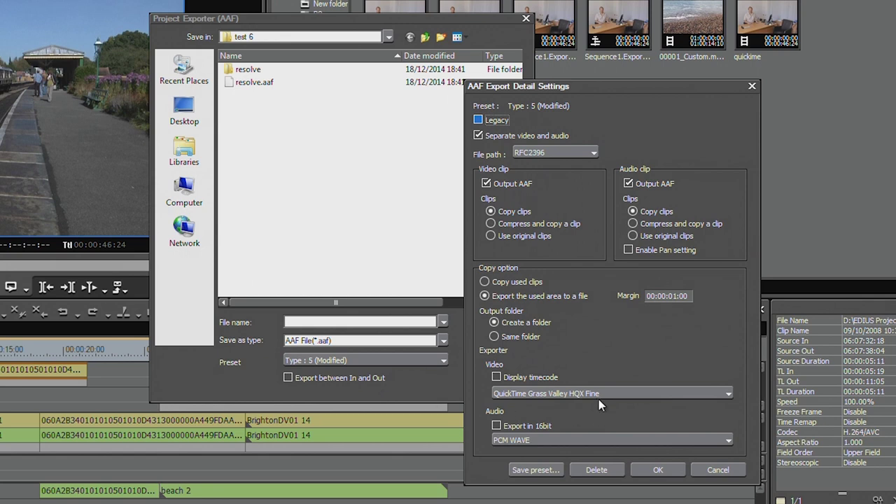
Choose QuickTime DNXHD 1080 50i as the AAF video exporter and confirm the detail settings.
{"action": "left_click", "coordinate": [598, 395]}
{"action": "scroll", "coordinate": [571, 119], "scroll_direction": "up", "scroll_amount": 2}
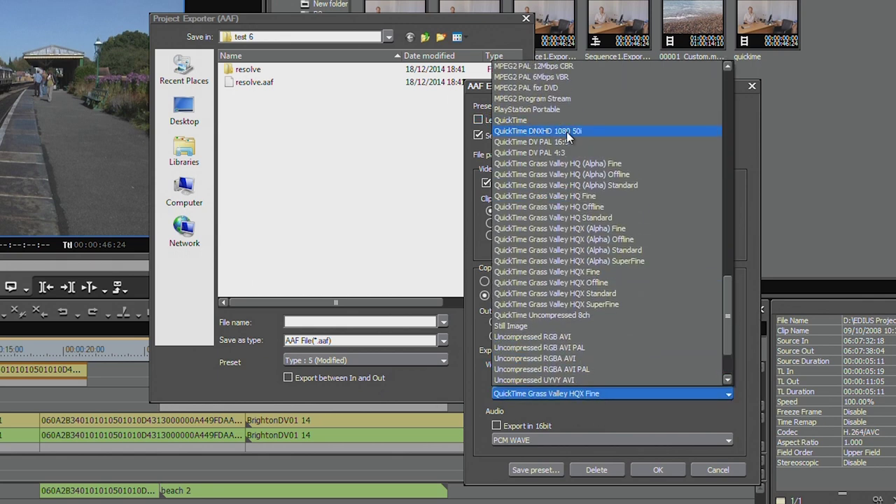
{"action": "left_click", "coordinate": [566, 131]}
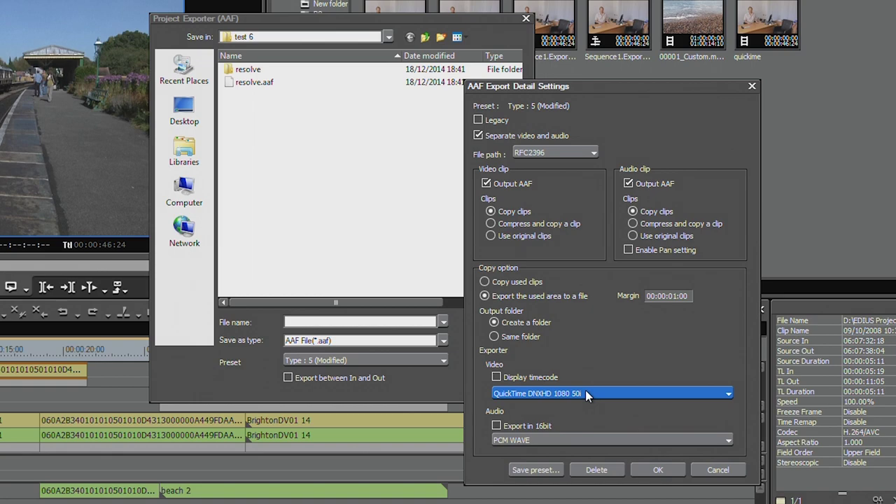
{"action": "key", "text": "Return"}
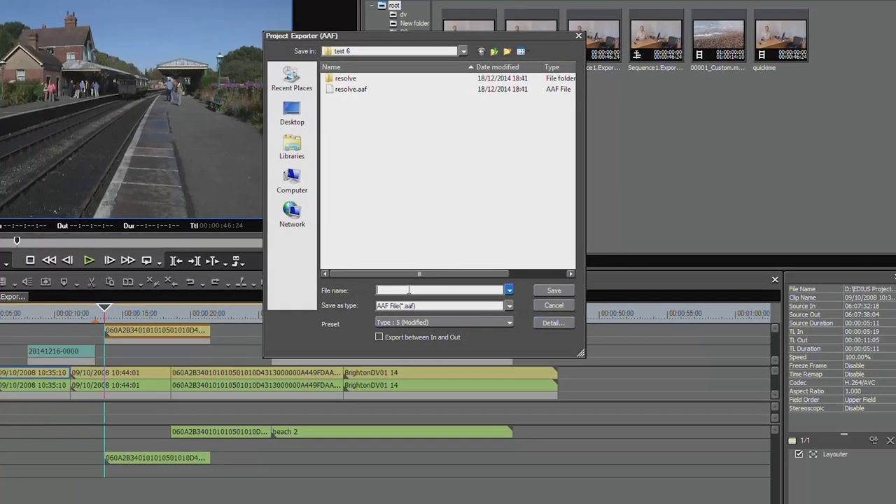
Type 'avid test', save the AAF export as 'for avid', then confirm the new Avid bin name.
{"action": "type", "text": "avid test"}
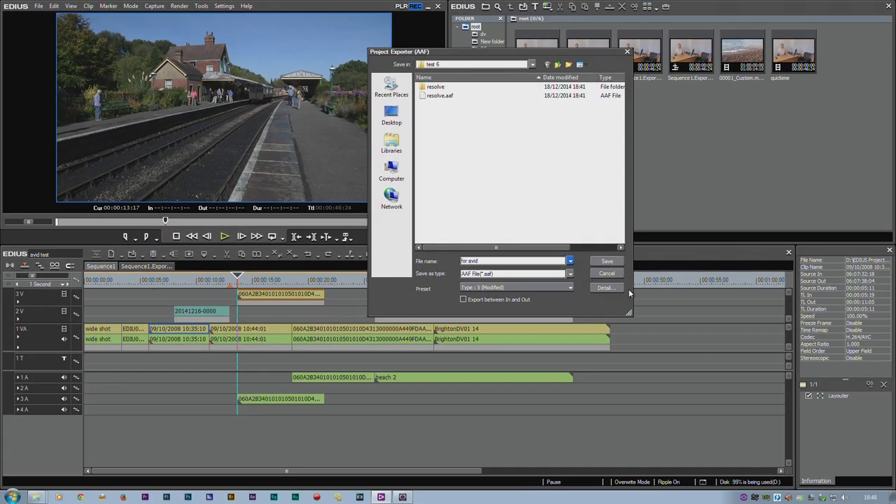
{"action": "left_click", "coordinate": [525, 306]}
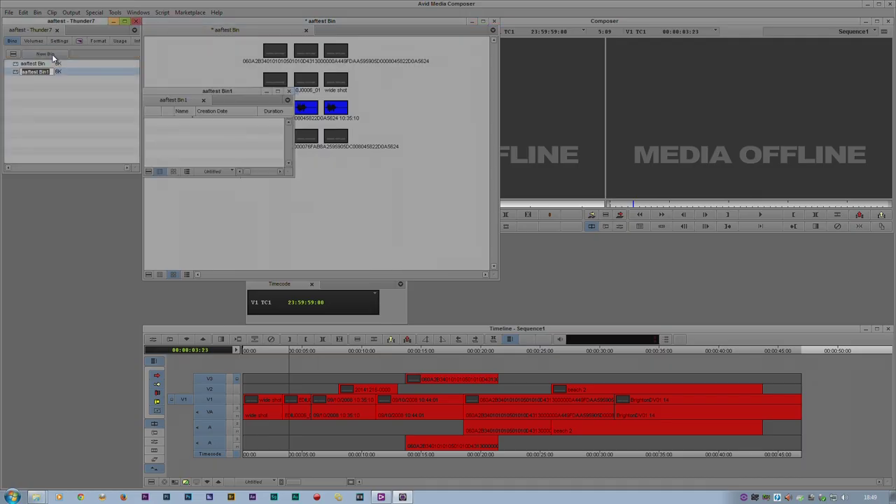
{"action": "key", "text": "Return"}
Import for avid.aaf into aaftest Bin1, load Sequence1 and scrub through its offline clips.
{"action": "right_click", "coordinate": [216, 133]}
{"action": "left_click", "coordinate": [237, 219]}
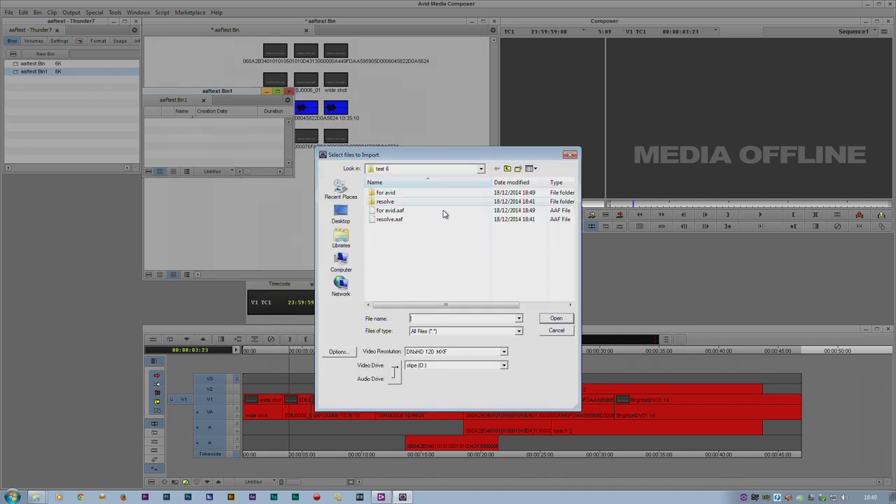
{"action": "left_click", "coordinate": [396, 211]}
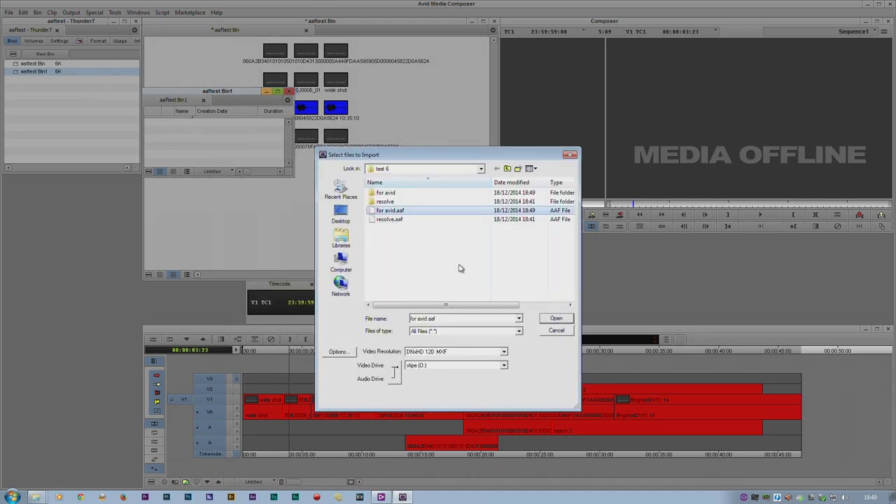
{"action": "left_click", "coordinate": [555, 319]}
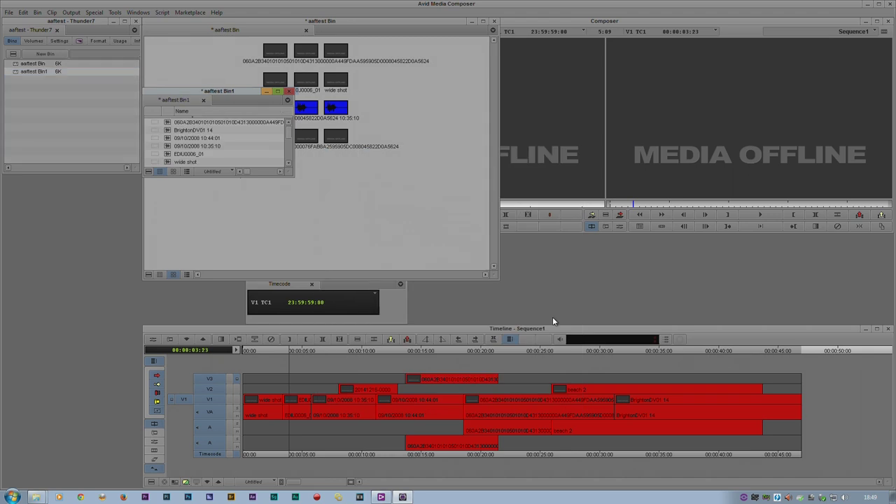
{"action": "left_click_drag", "start_coordinate": [297, 178], "coordinate": [306, 349]}
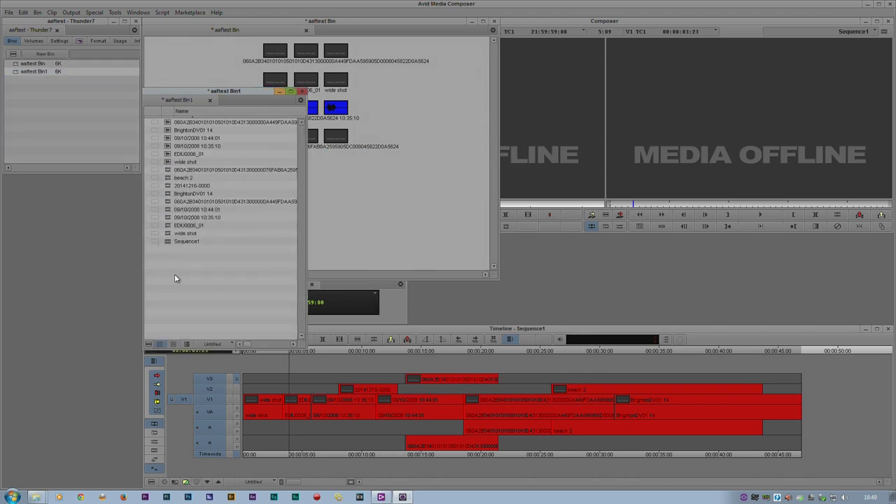
{"action": "double_click", "coordinate": [166, 242]}
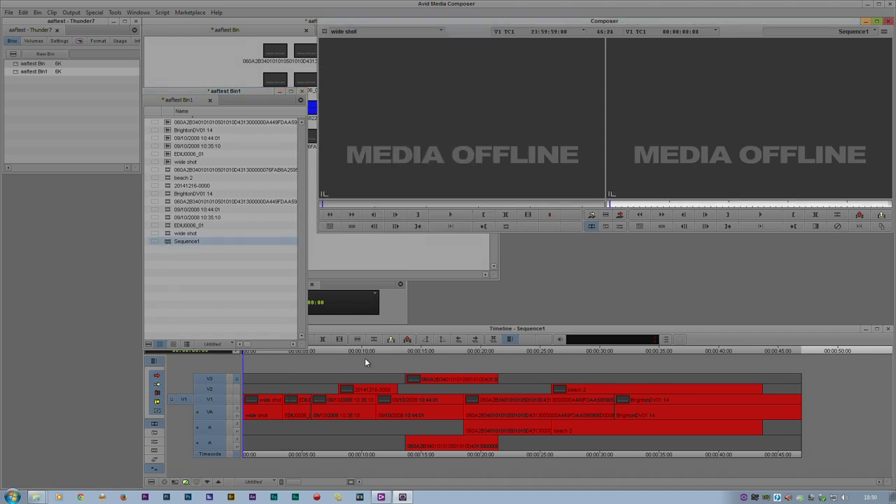
{"action": "left_click_drag", "start_coordinate": [369, 351], "coordinate": [554, 355]}
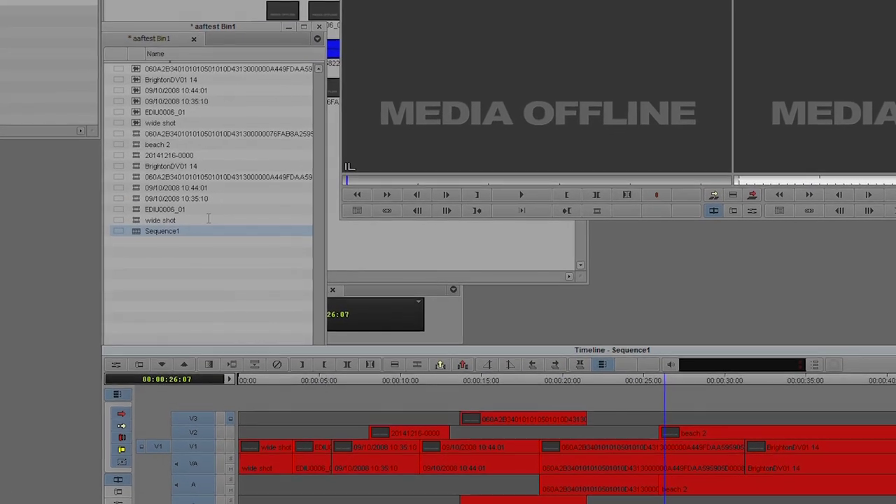
Switch the bin to thumbnail view, select Sequence1 and widen the bin to show every clip.
{"action": "left_click", "coordinate": [135, 210]}
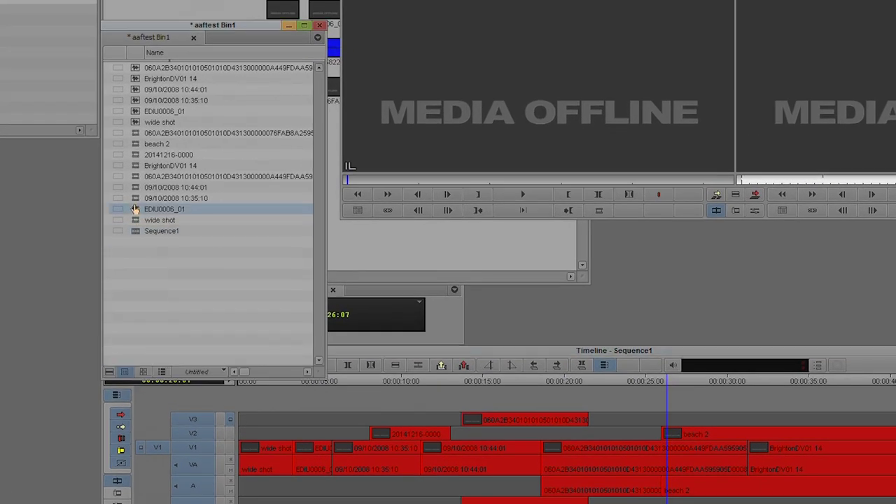
{"action": "left_click", "coordinate": [143, 372]}
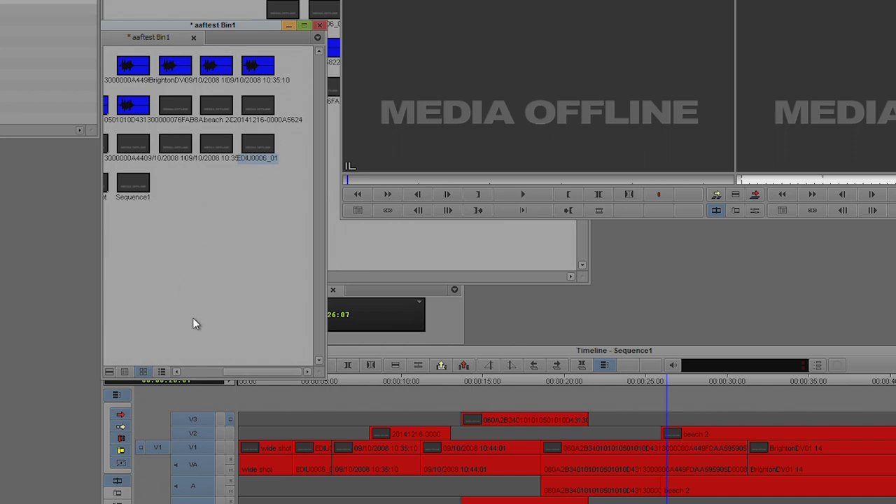
{"action": "left_click", "coordinate": [137, 188]}
{"action": "left_click_drag", "start_coordinate": [245, 371], "coordinate": [204, 372]}
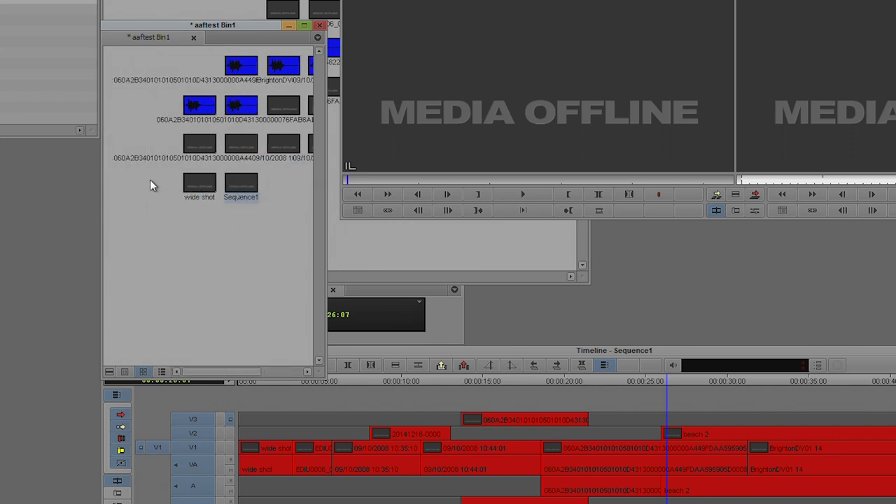
{"action": "left_click_drag", "start_coordinate": [102, 174], "coordinate": [2, 175]}
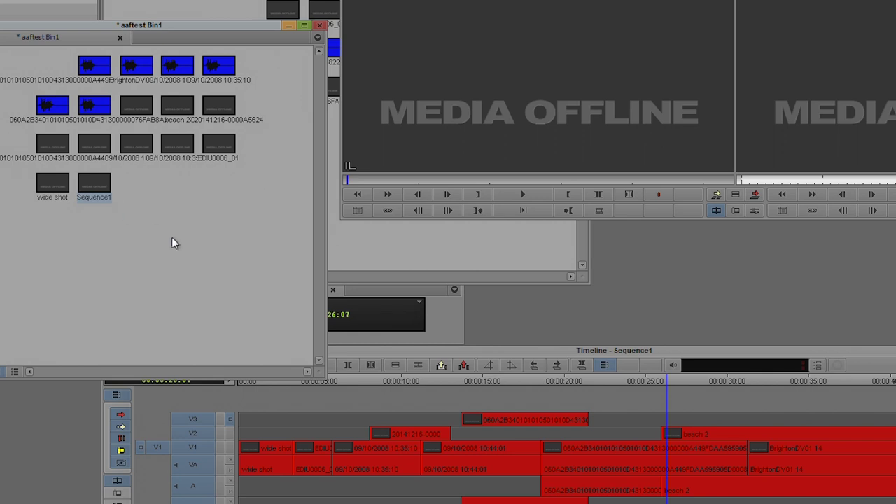
AMA-link all .mov and .wav files from test 6 > for avid into aaftest Bin1.
{"action": "right_click", "coordinate": [159, 196]}
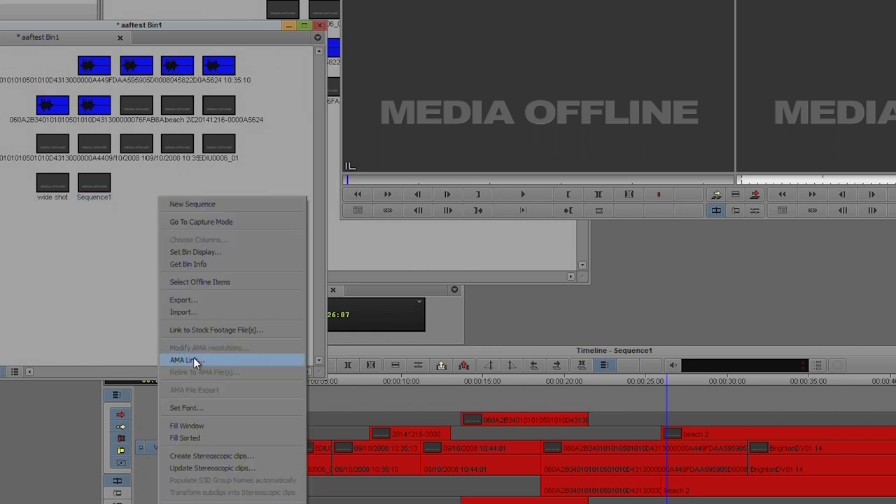
{"action": "left_click", "coordinate": [194, 360]}
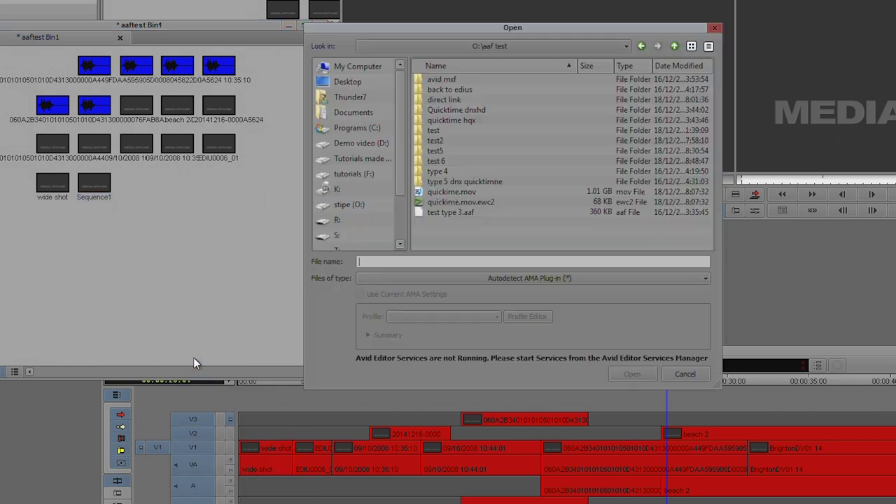
{"action": "double_click", "coordinate": [455, 161]}
{"action": "double_click", "coordinate": [447, 81]}
{"action": "left_click", "coordinate": [451, 80]}
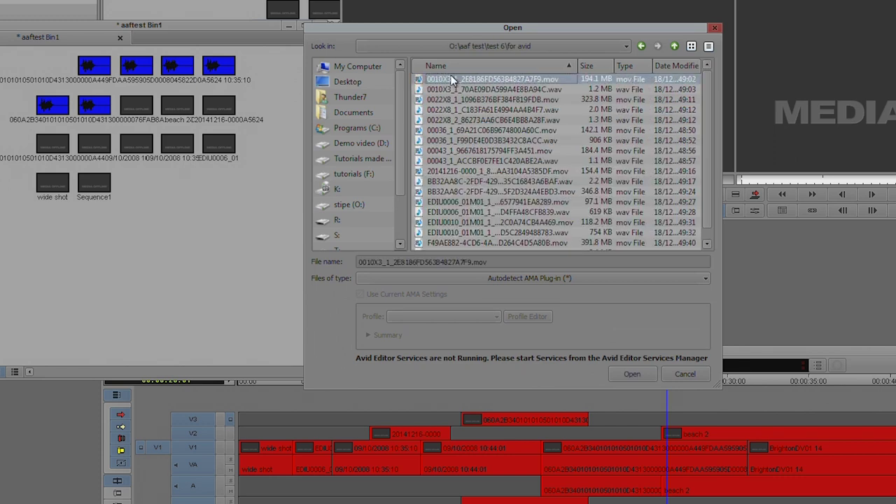
{"action": "left_click_drag", "start_coordinate": [705, 130], "coordinate": [705, 186]}
{"action": "left_click", "coordinate": [581, 240], "text": "shift"}
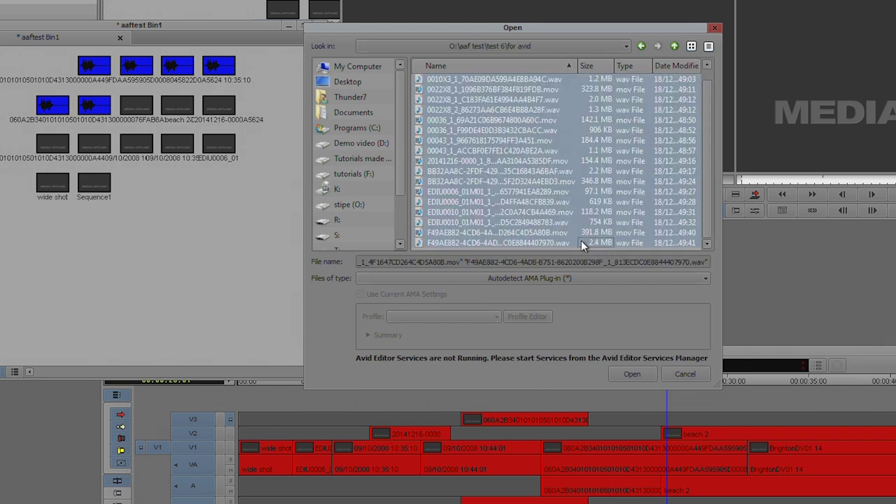
{"action": "left_click", "coordinate": [627, 374]}
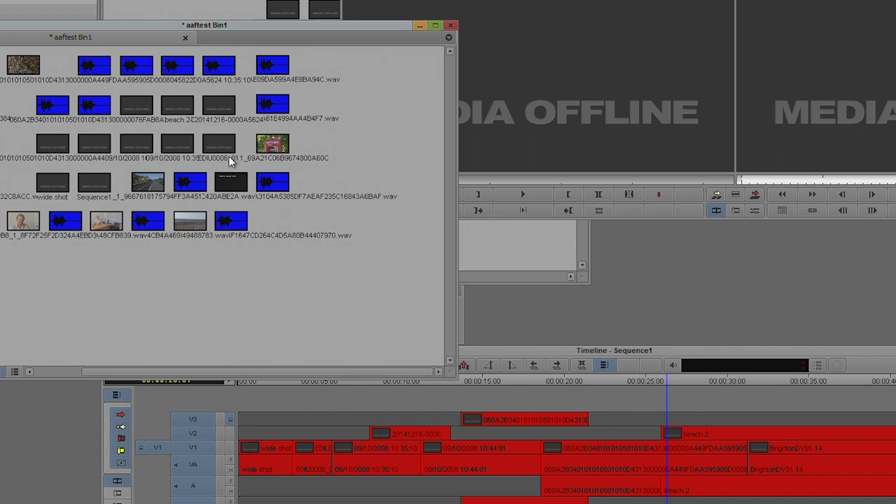
Relink Sequence1 with default settings and dismiss the 'No clips were relinked' message.
{"action": "double_click", "coordinate": [98, 184]}
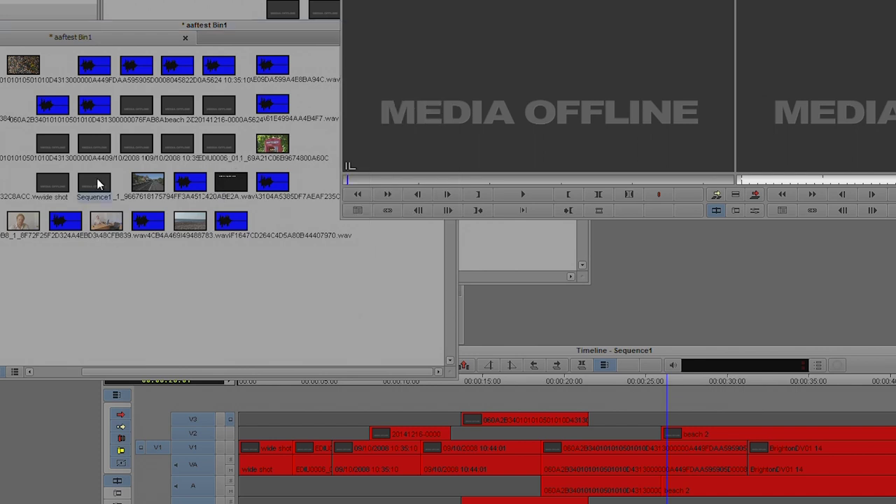
{"action": "left_click_drag", "start_coordinate": [98, 183], "coordinate": [148, 303]}
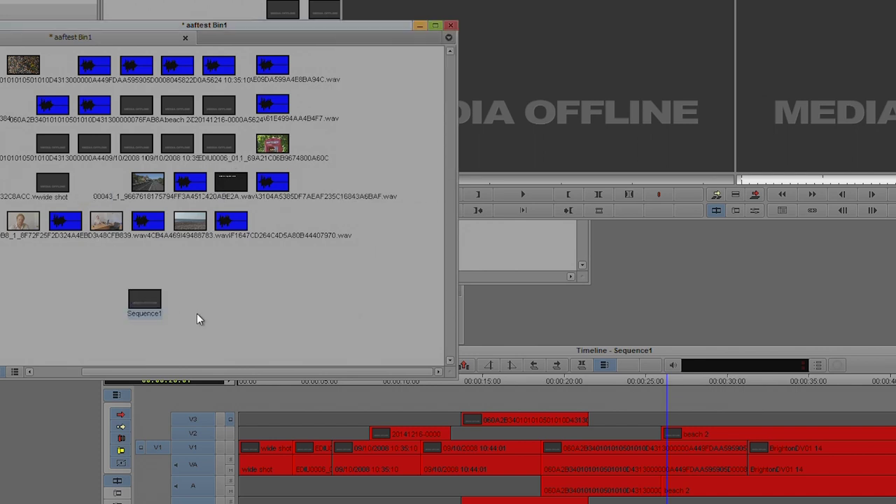
{"action": "right_click", "coordinate": [146, 302]}
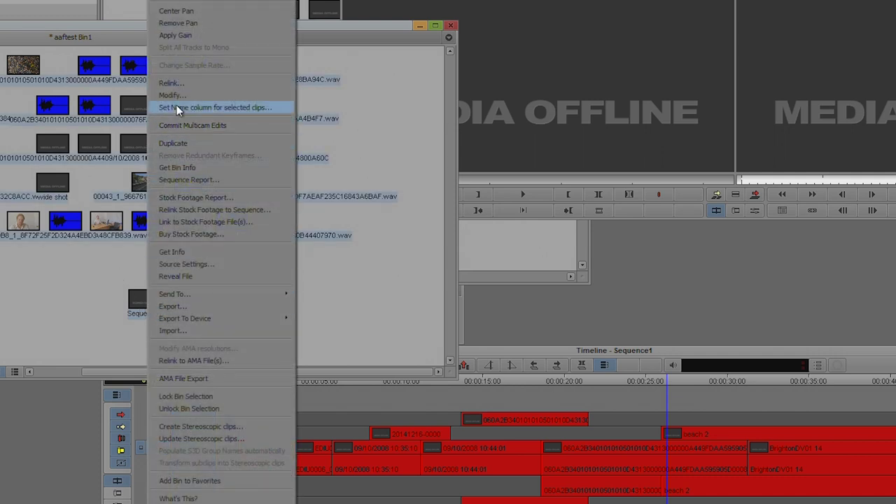
{"action": "left_click", "coordinate": [175, 84]}
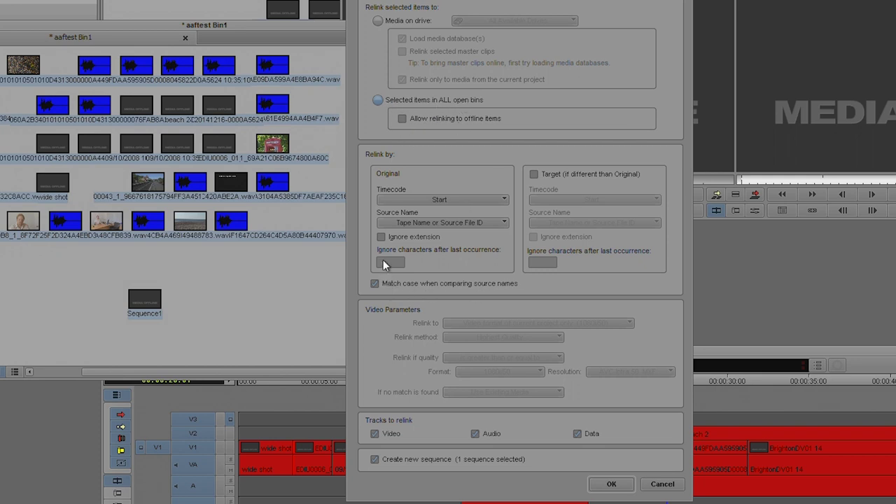
{"action": "left_click", "coordinate": [595, 484]}
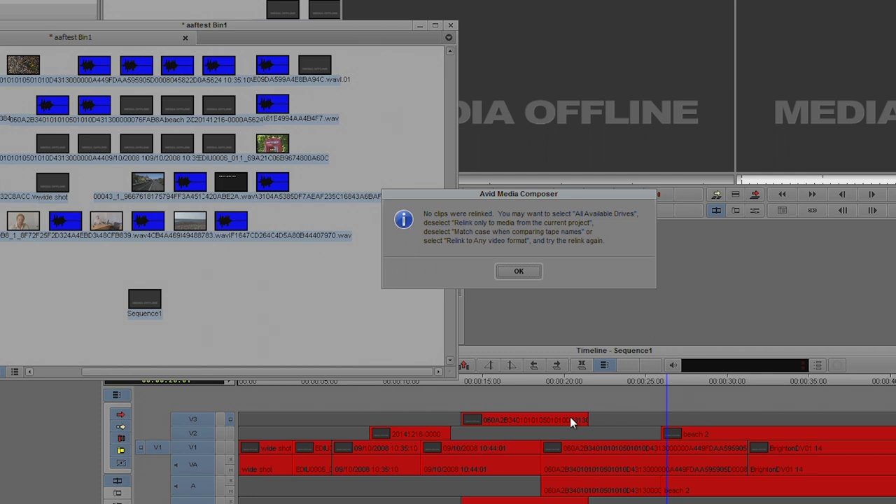
{"action": "key", "text": "Return"}
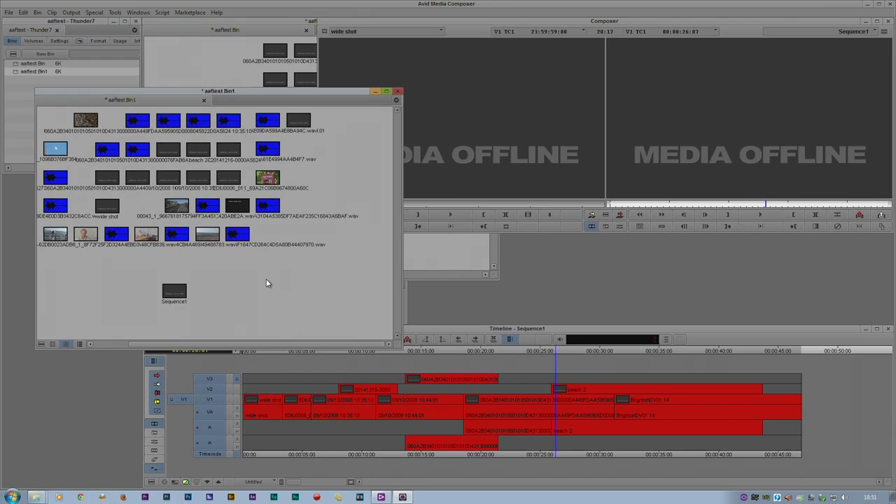
Quit Avid Media Composer and confirm the exit.
{"action": "left_click", "coordinate": [10, 12]}
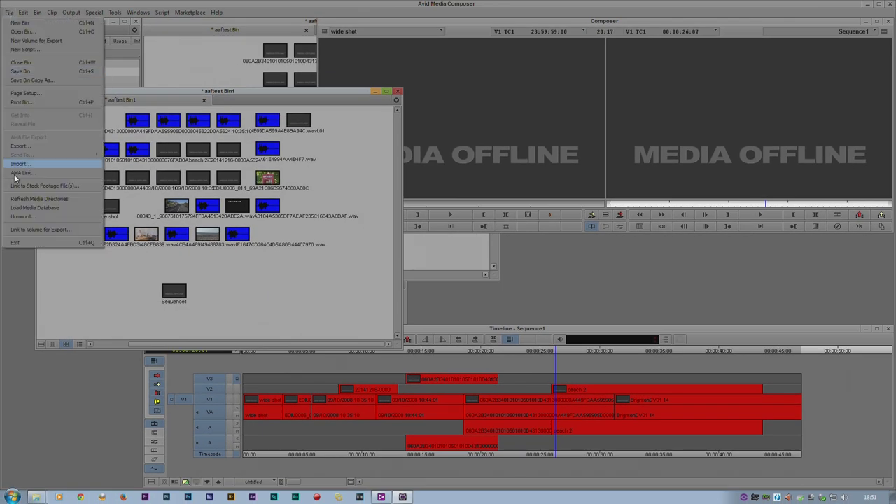
{"action": "left_click", "coordinate": [32, 242]}
{"action": "left_click", "coordinate": [428, 257]}
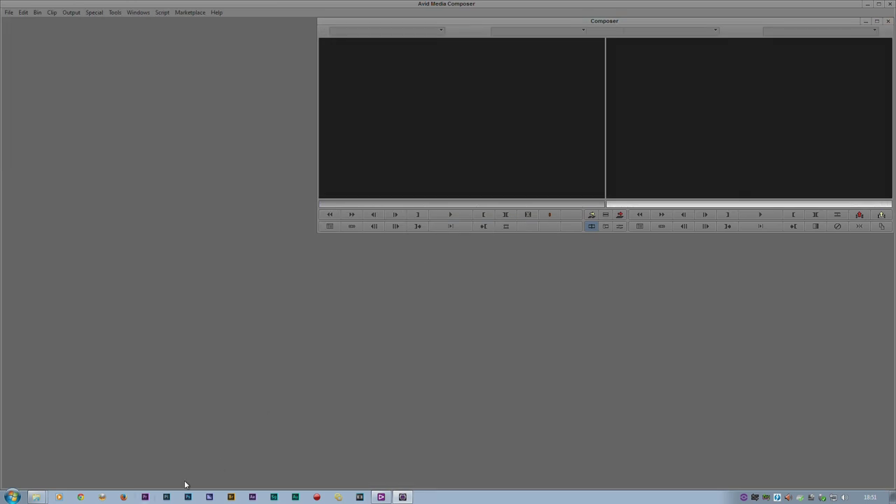
Create a new Premiere Pro project named aaftest.
{"action": "left_click", "coordinate": [147, 498]}
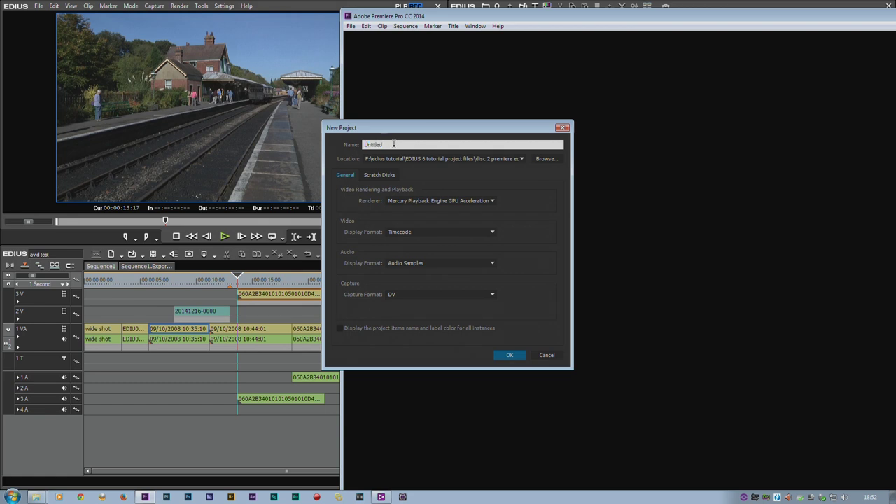
{"action": "type", "text": "aaftest"}
{"action": "left_click", "coordinate": [509, 355]}
Import for avid.aaf from the test 6 folder into the project.
{"action": "left_click_drag", "start_coordinate": [429, 17], "coordinate": [198, 9]}
{"action": "left_click", "coordinate": [118, 18]}
{"action": "left_click", "coordinate": [138, 261]}
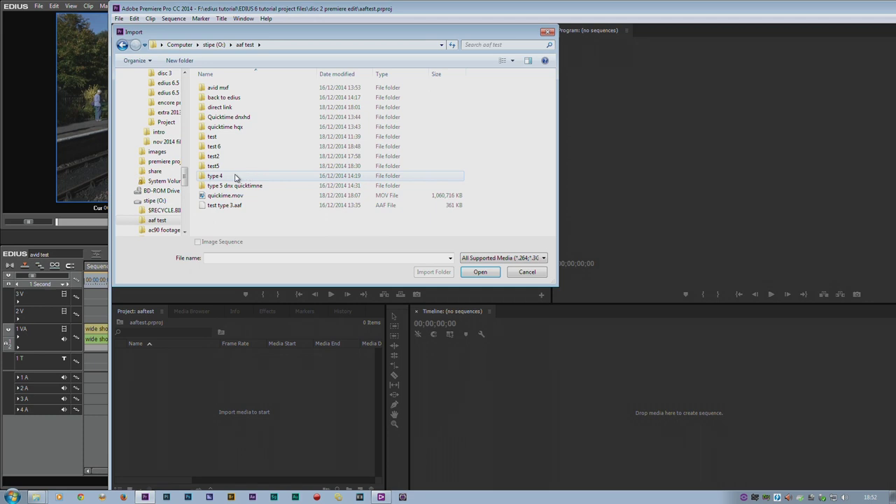
{"action": "double_click", "coordinate": [234, 175]}
{"action": "left_click", "coordinate": [228, 111]}
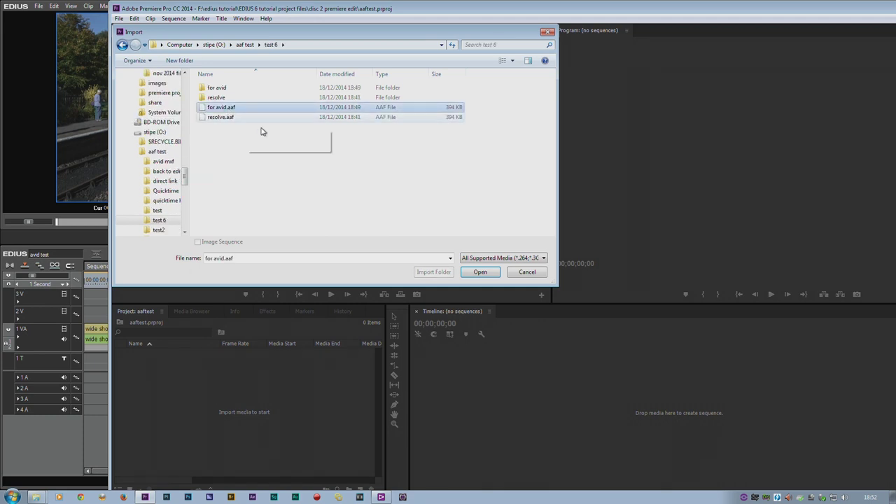
{"action": "left_click", "coordinate": [487, 277]}
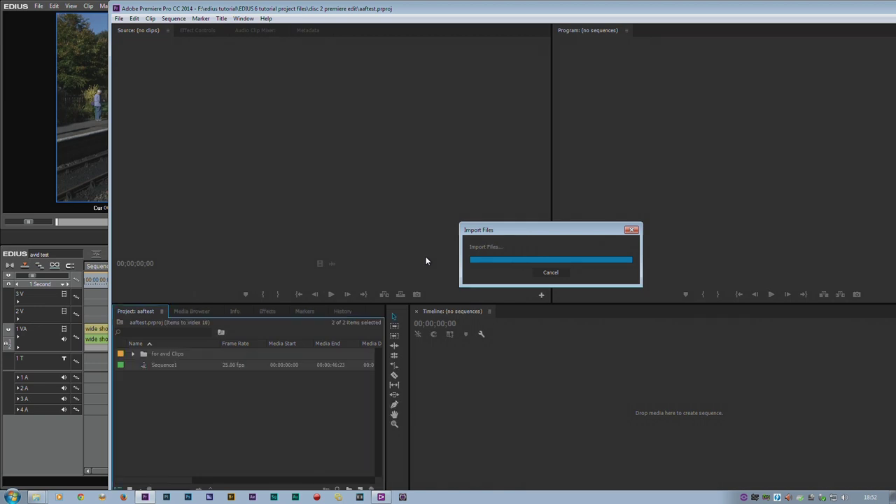
Expand the for avid Clips bin and scrub Sequence1 to 00:00:14:00, then back to the quick title frame.
{"action": "left_click", "coordinate": [128, 354]}
{"action": "scroll", "coordinate": [174, 364], "scroll_direction": "down", "scroll_amount": 2}
{"action": "scroll", "coordinate": [174, 364], "scroll_direction": "up", "scroll_amount": 1}
{"action": "scroll", "coordinate": [263, 351], "scroll_direction": "down", "scroll_amount": 4}
{"action": "left_click_drag", "start_coordinate": [500, 336], "coordinate": [530, 336]}
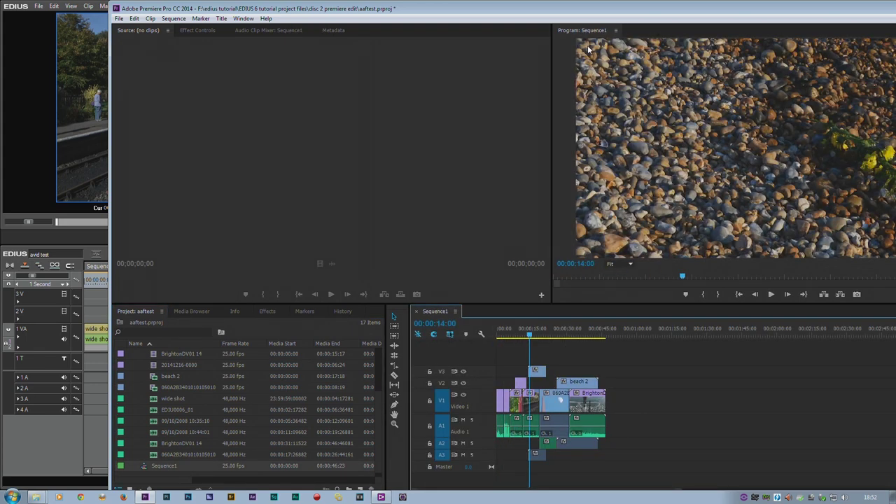
{"action": "double_click", "coordinate": [582, 10]}
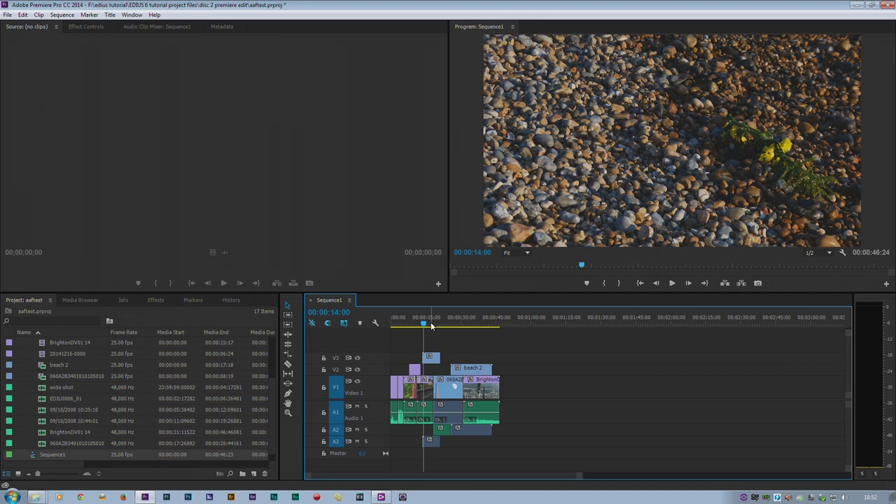
{"action": "left_click_drag", "start_coordinate": [432, 327], "coordinate": [414, 342]}
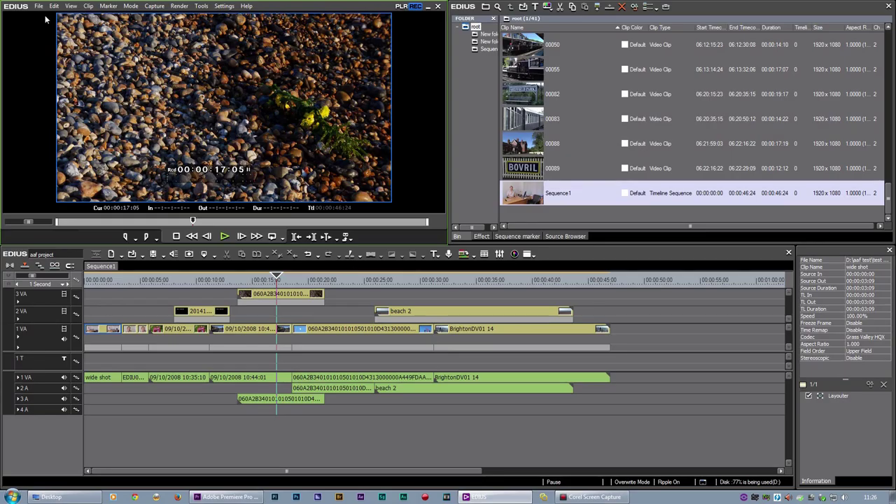
Start an AAF project export in EDIUS and tick Legacy in its Detail settings.
{"action": "left_click", "coordinate": [40, 6]}
{"action": "mouse_move", "coordinate": [63, 117]}
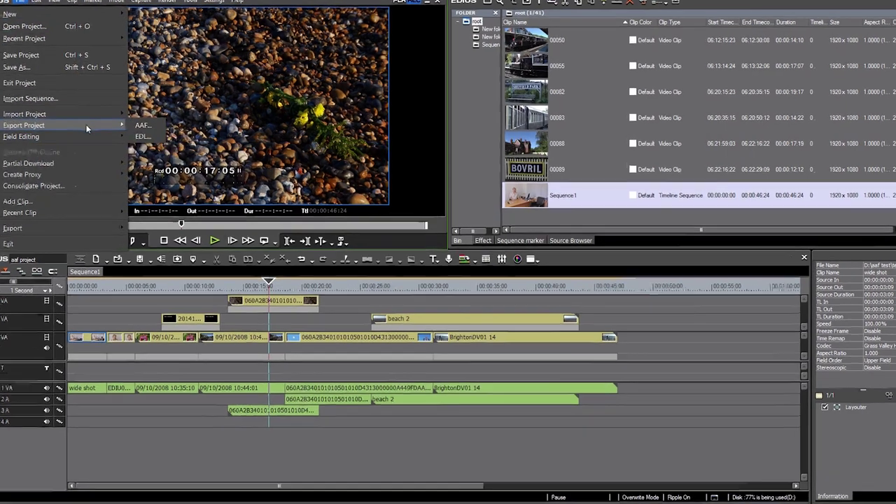
{"action": "left_click", "coordinate": [155, 126]}
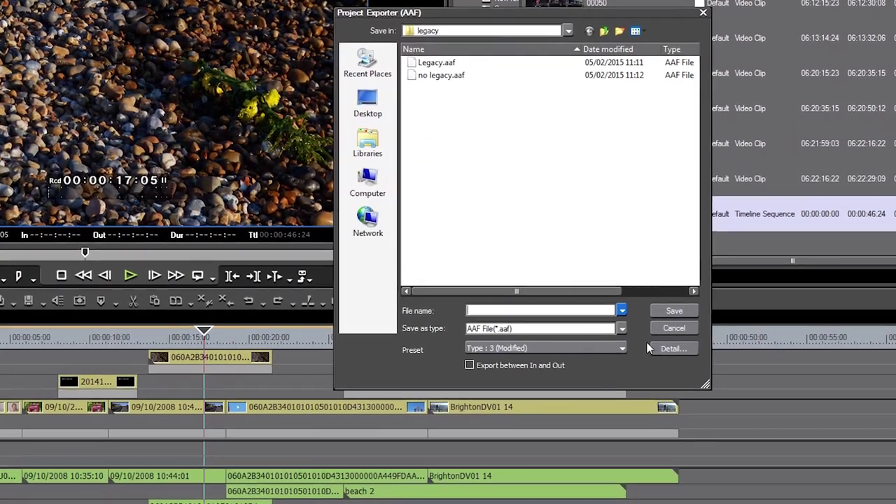
{"action": "left_click", "coordinate": [668, 348]}
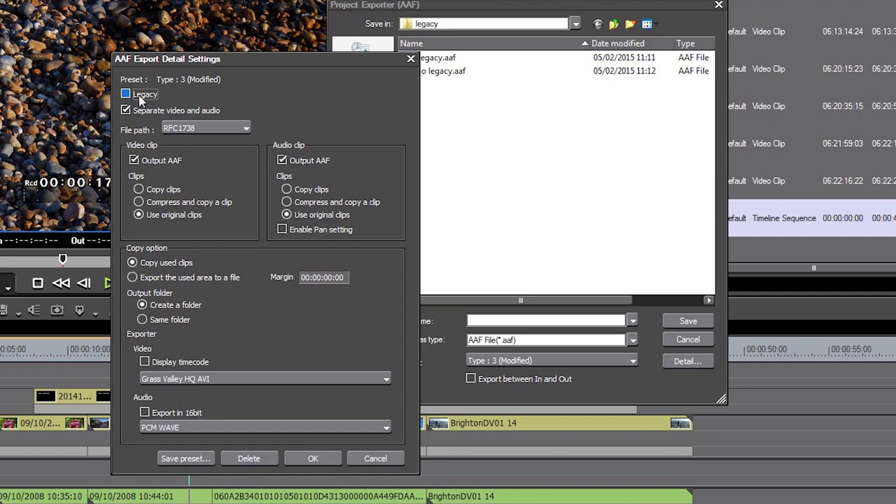
{"action": "left_click", "coordinate": [141, 100]}
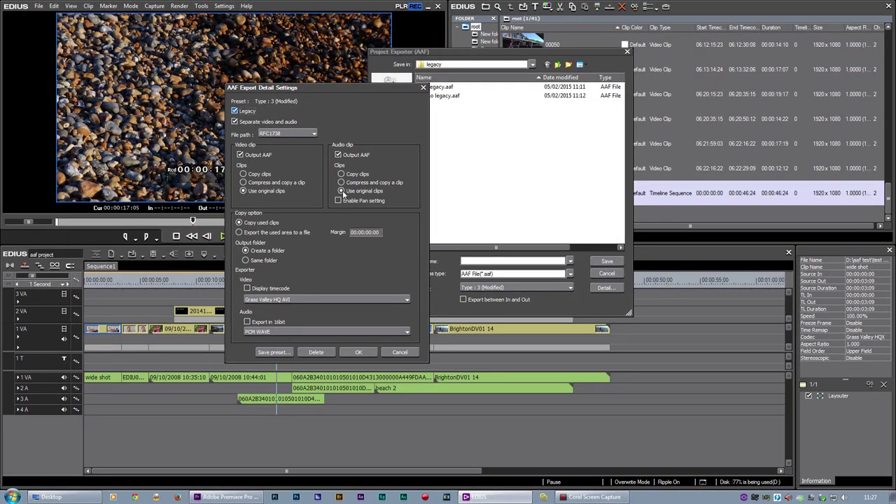
{"action": "left_click", "coordinate": [358, 352]}
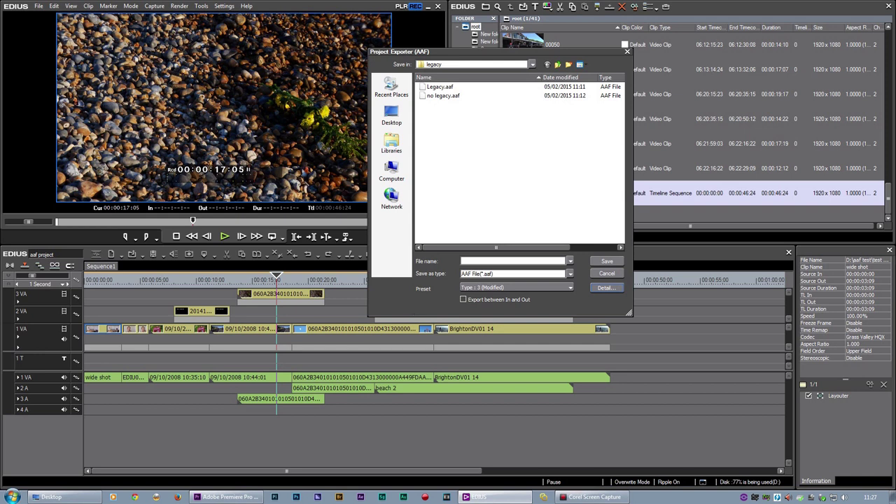
{"action": "left_click_drag", "start_coordinate": [382, 287], "coordinate": [356, 288]}
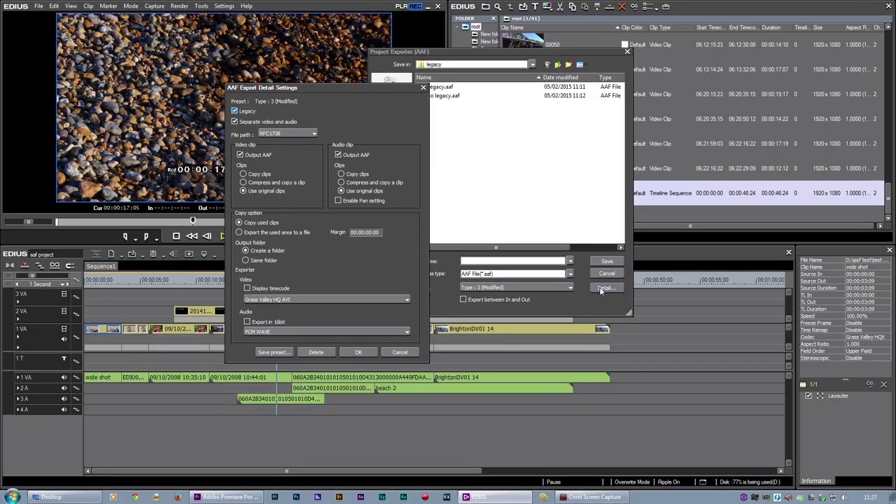
{"action": "left_click", "coordinate": [367, 356]}
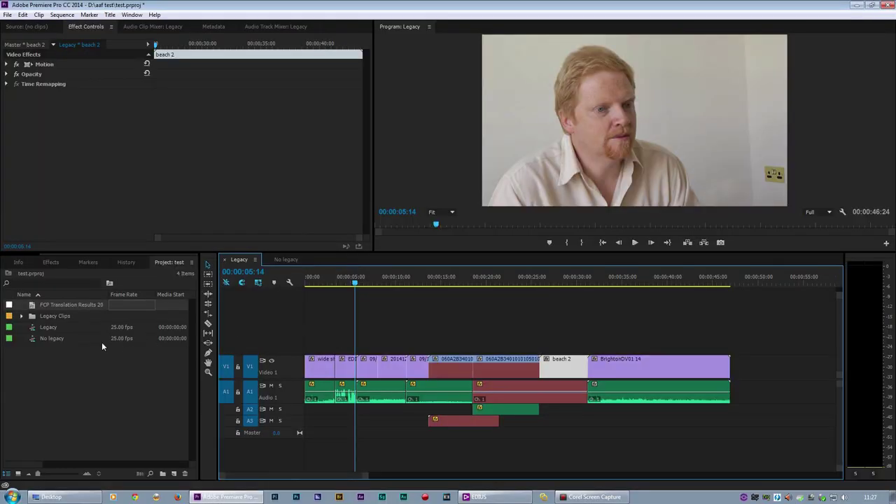
Open the No legacy sequence in the Premiere timeline.
{"action": "double_click", "coordinate": [101, 340]}
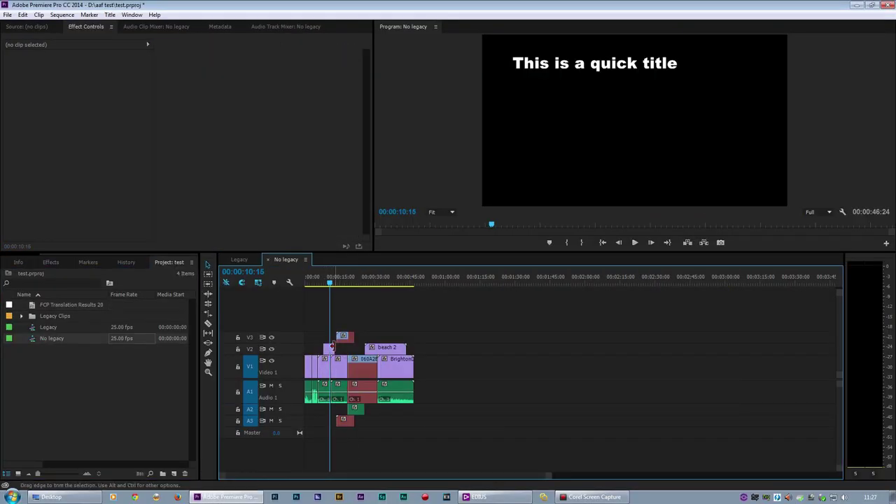